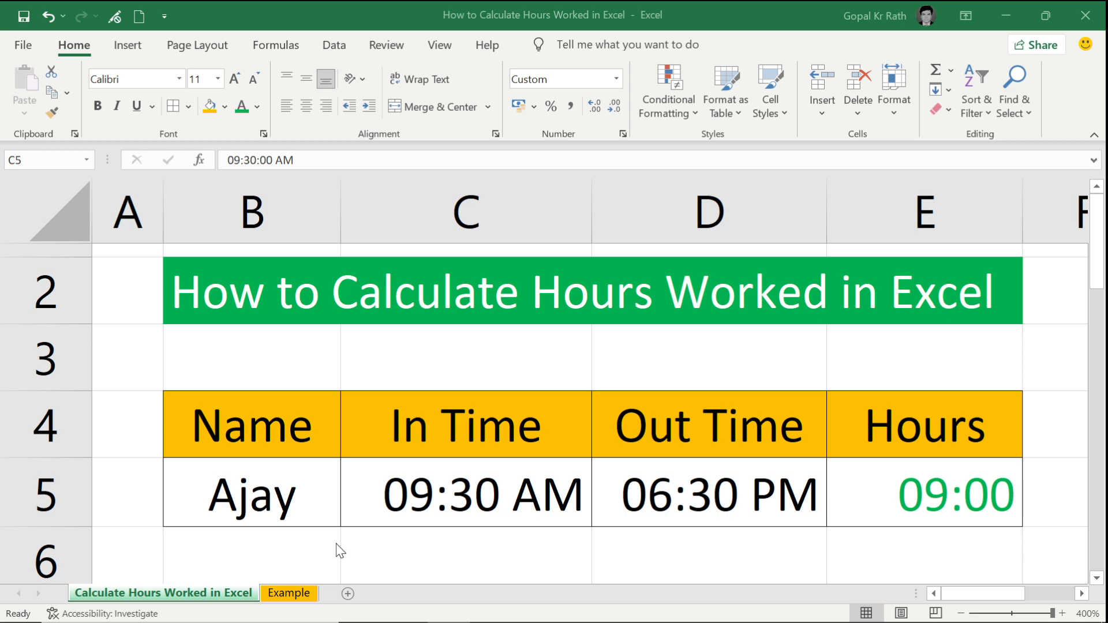
Step: Open the Example sheet and examine the notes in F4:G7 on the date and time entry shortcuts
click(290, 592)
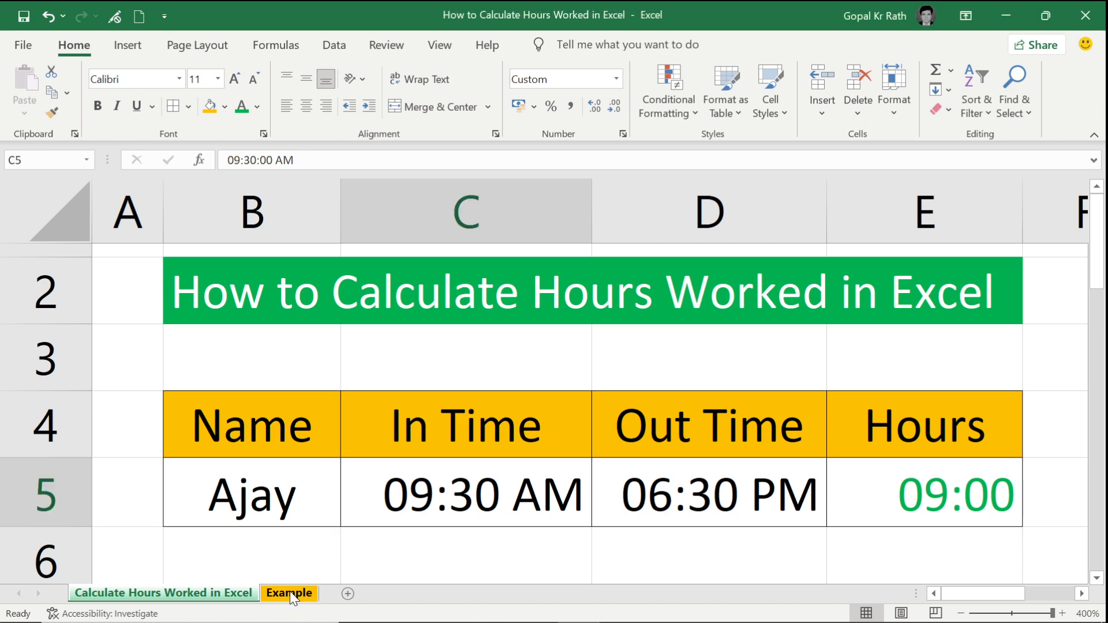
click(289, 592)
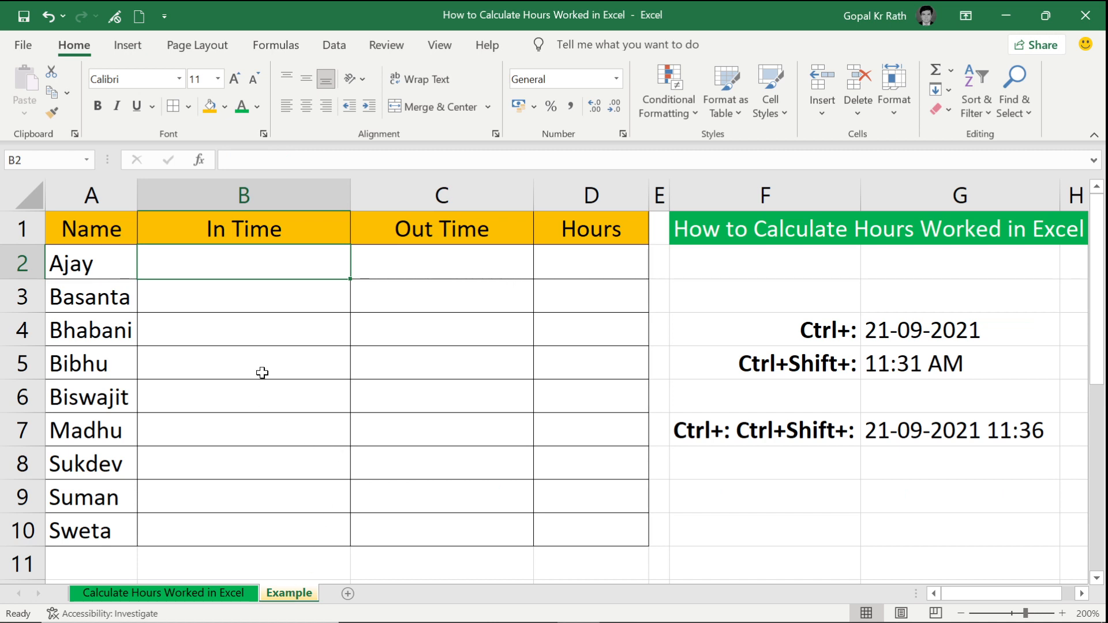
drag(772, 323, 932, 439)
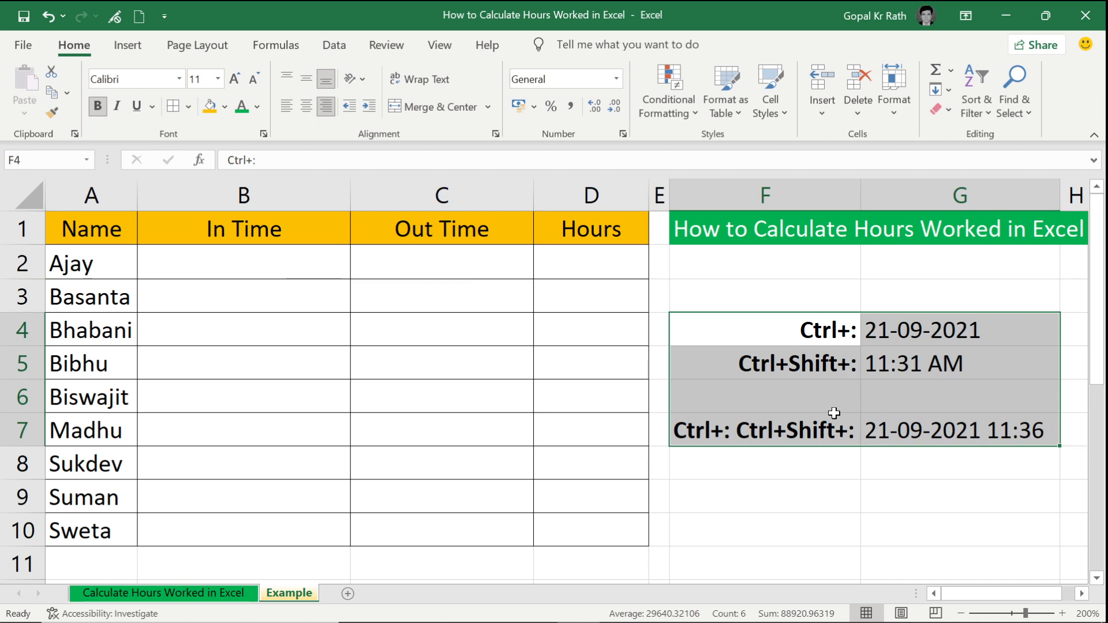
click(805, 329)
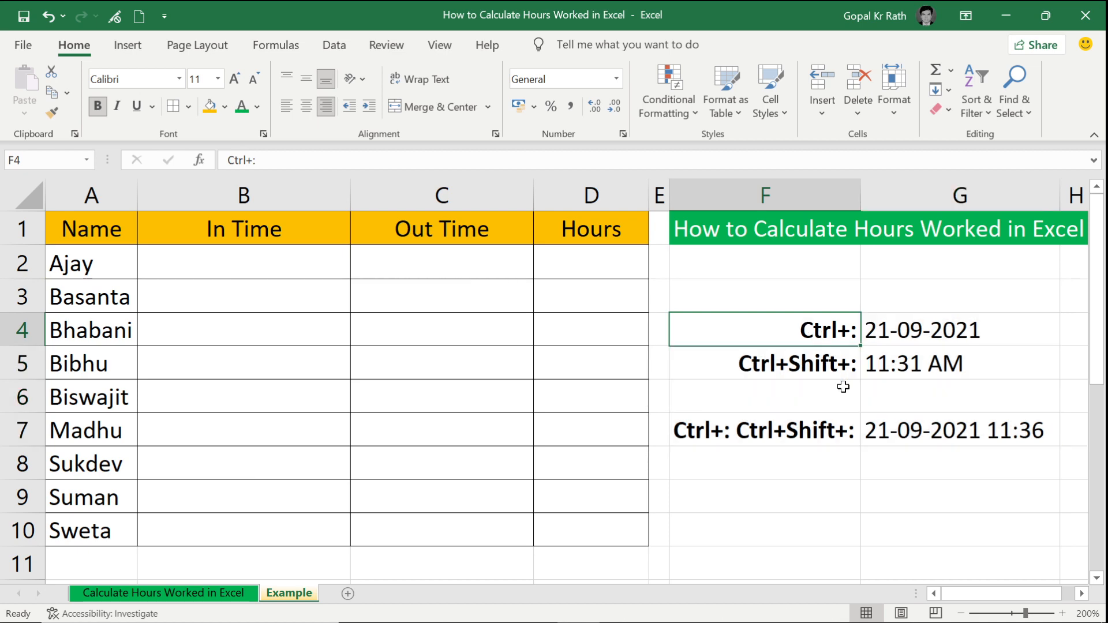
click(896, 328)
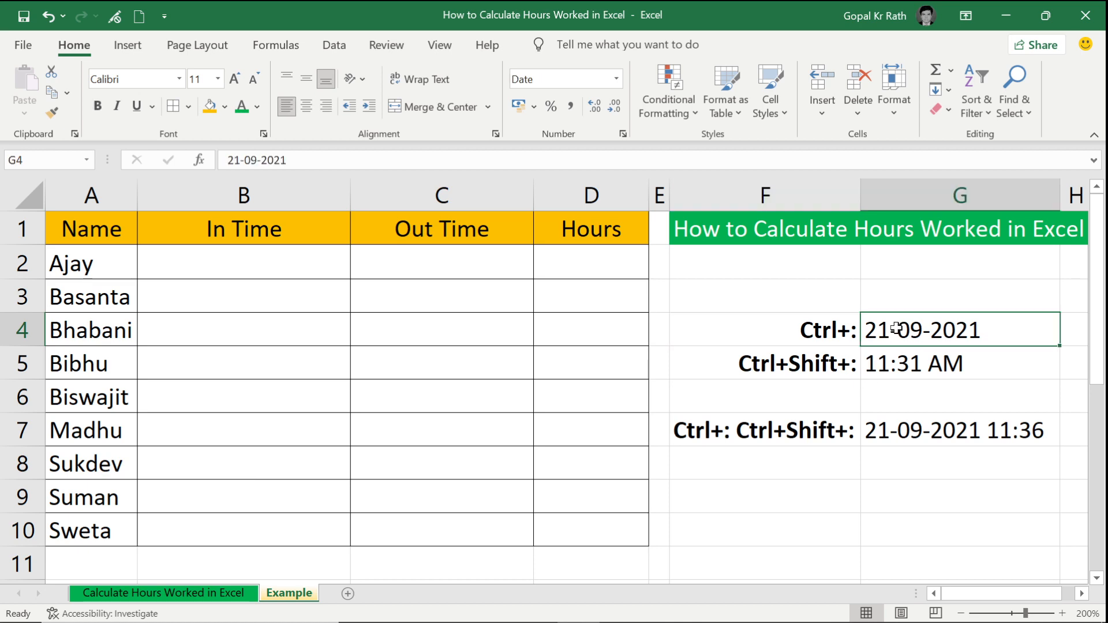
click(807, 361)
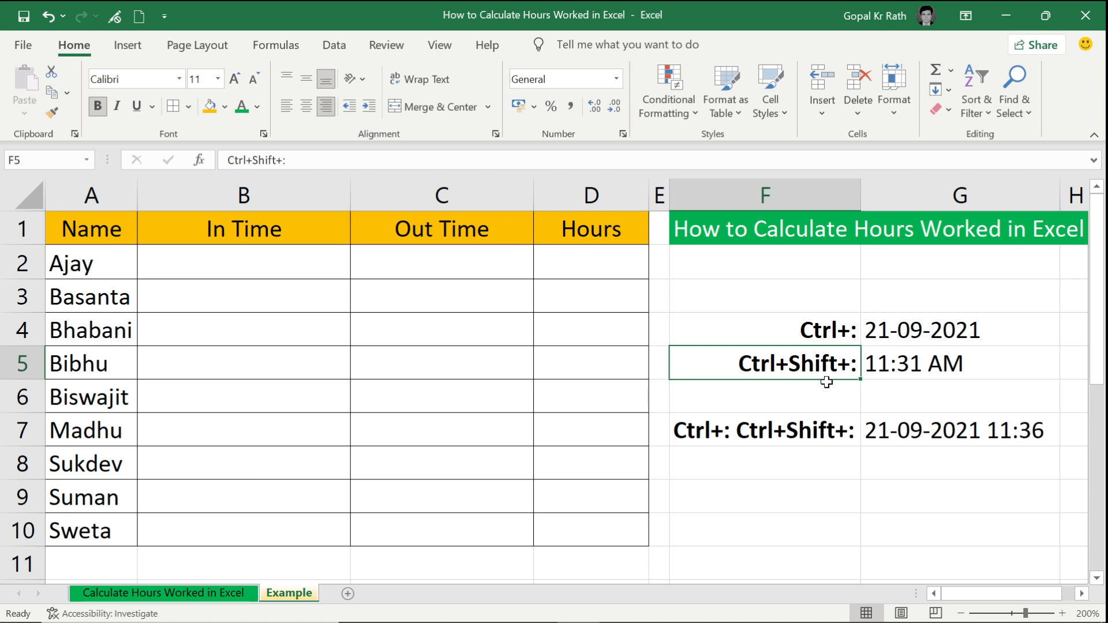
click(910, 365)
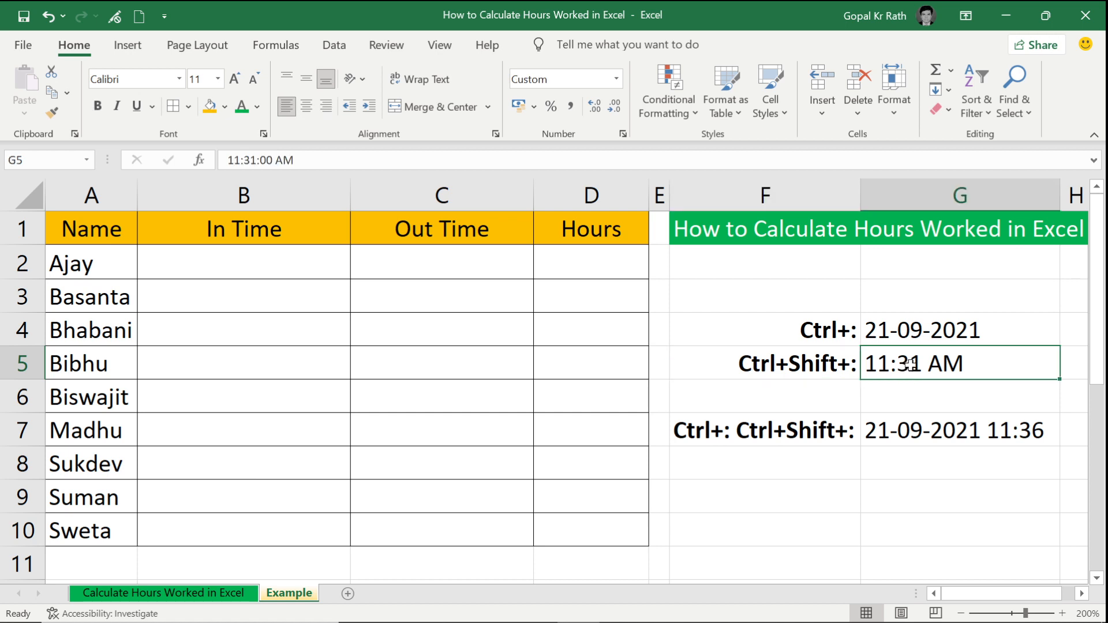
Step: Highlight the combined date and time example in cell G7 with an orange fill
click(740, 425)
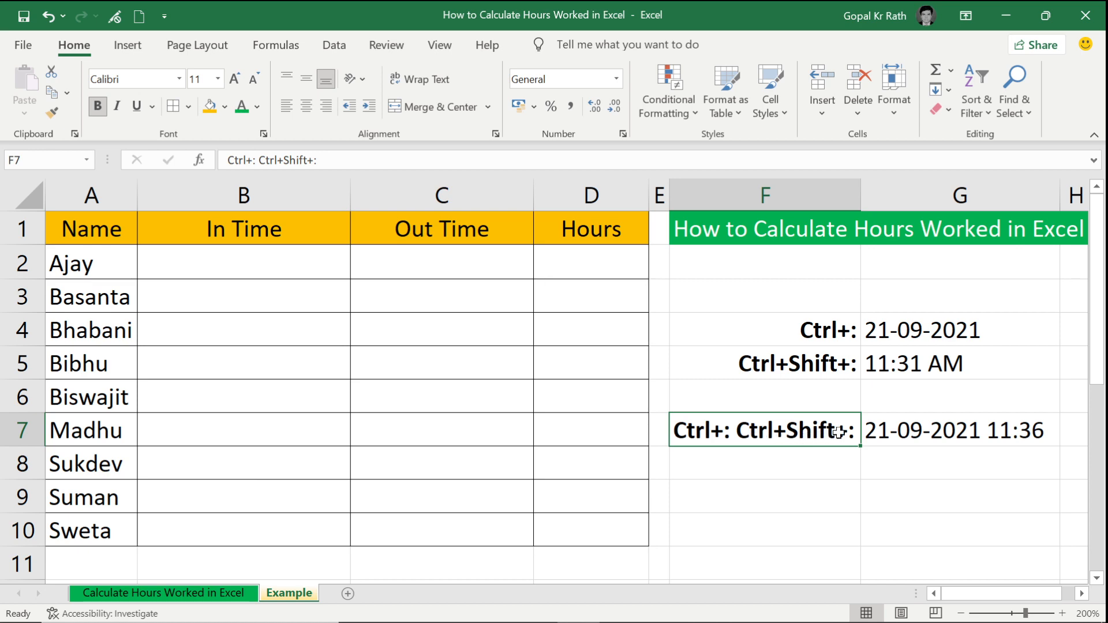
click(915, 430)
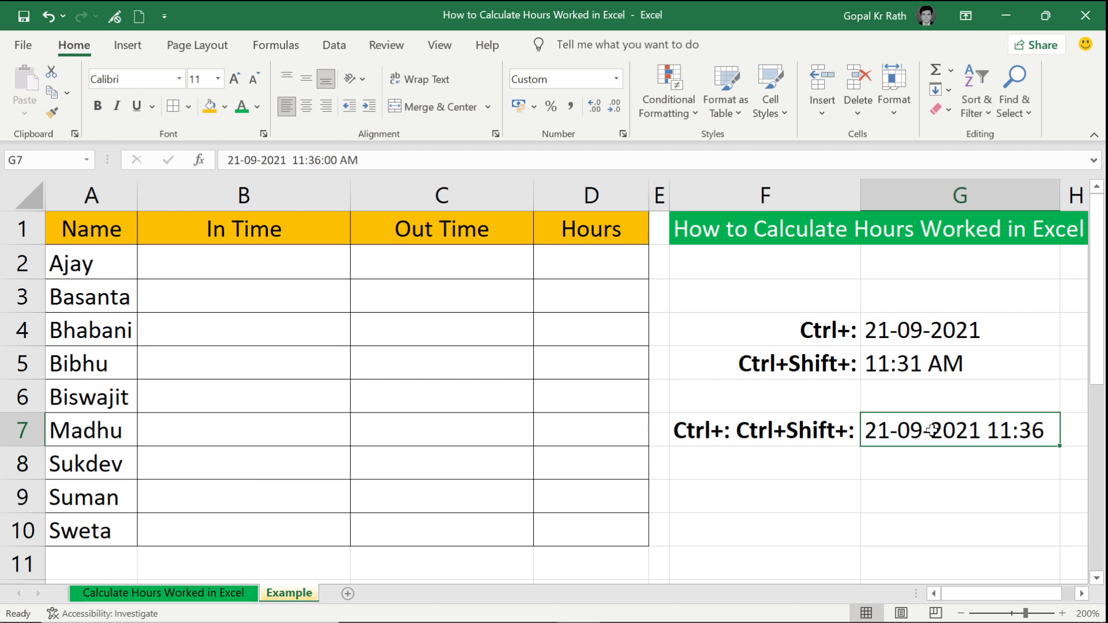
click(212, 109)
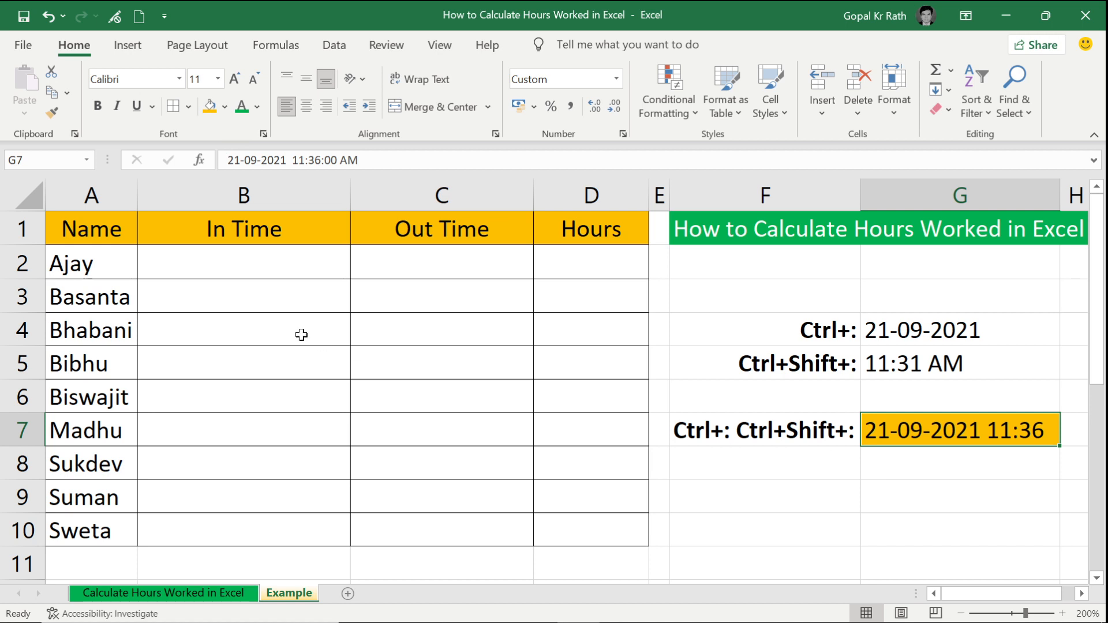
click(222, 259)
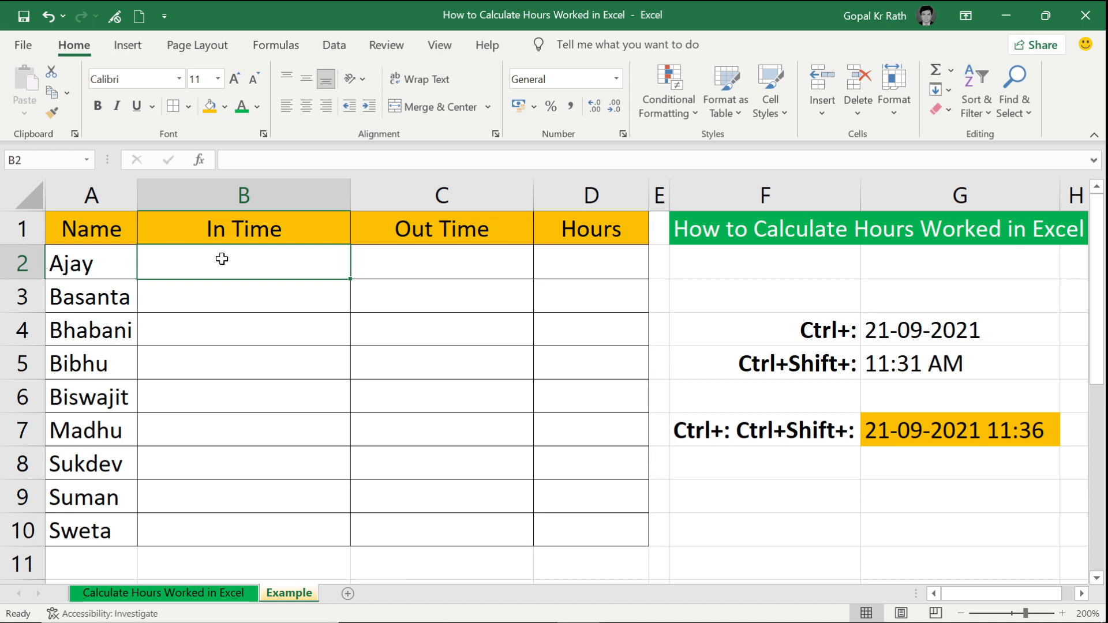
key(ctrl+semicolon)
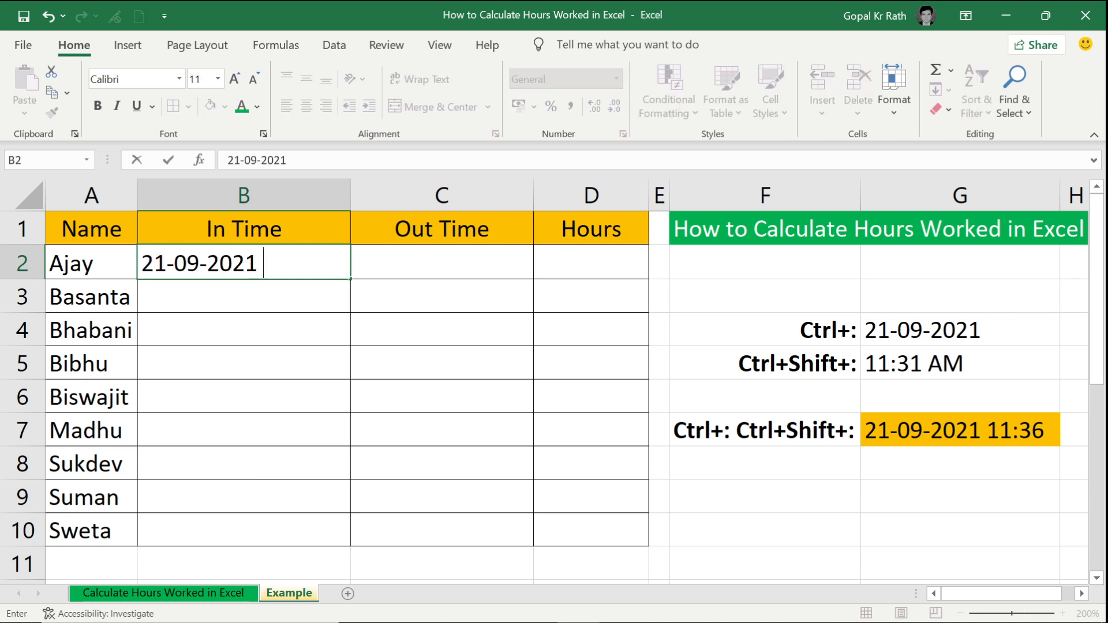
key(ctrl+shift+semicolon)
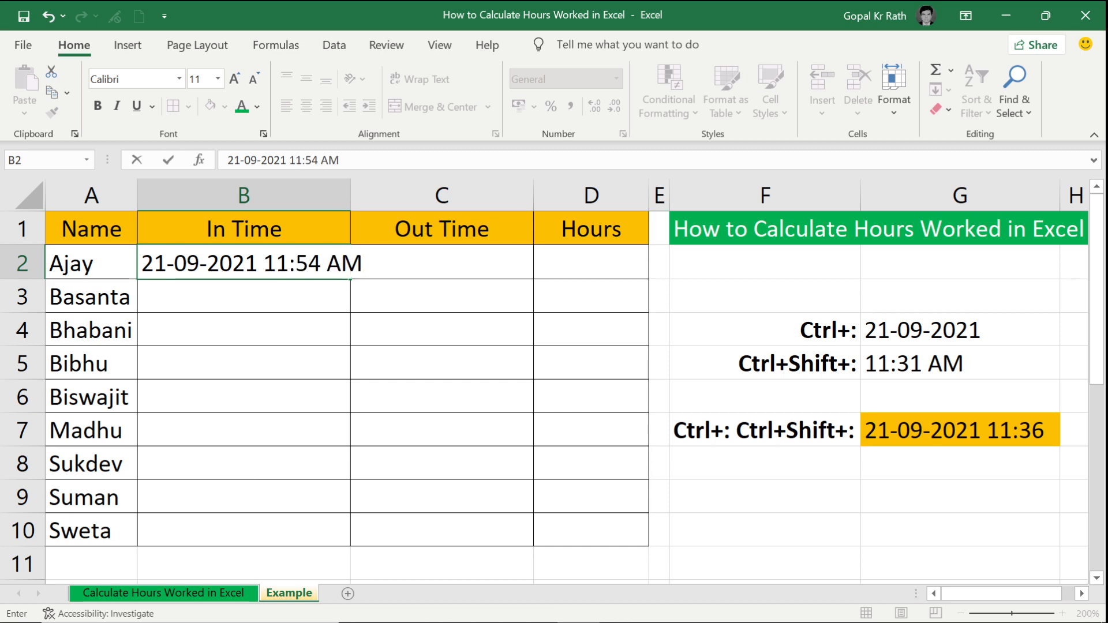
key(Return)
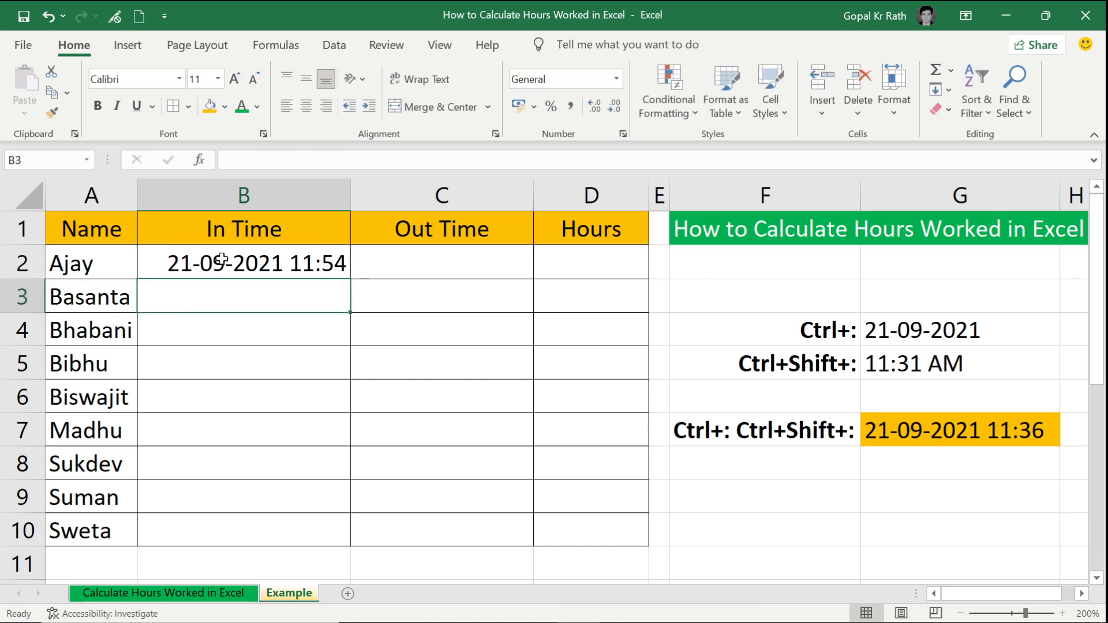
Step: Copy the In Time value from B2 into the Out Time cell C2, then narrow column B and widen column C to fit
click(221, 259)
click(409, 263)
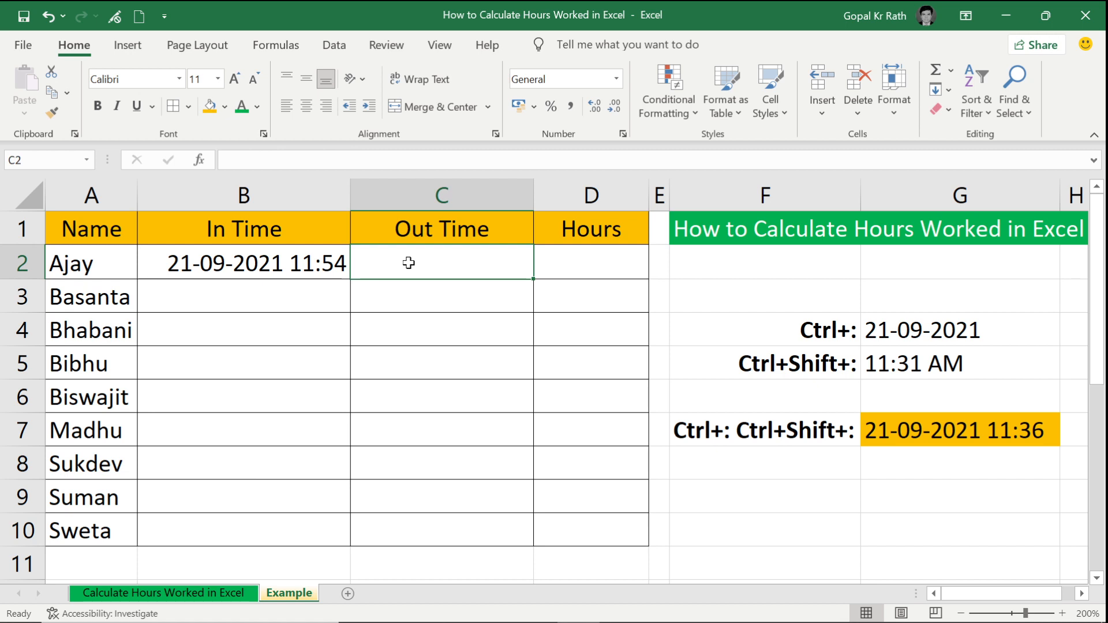
key(ctrl+d)
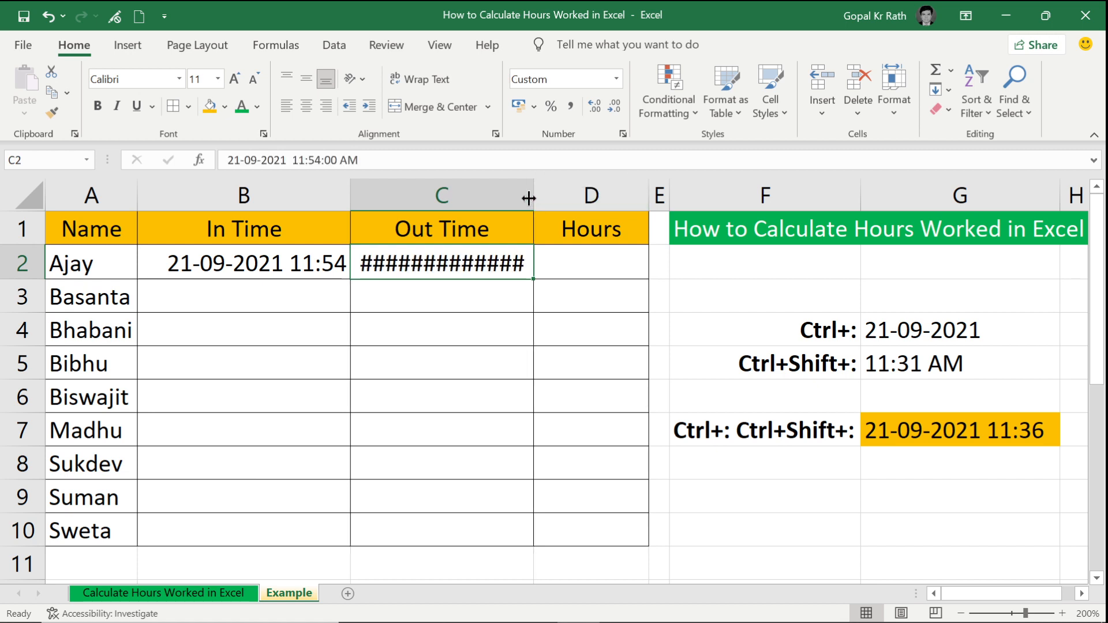
drag(351, 198, 326, 198)
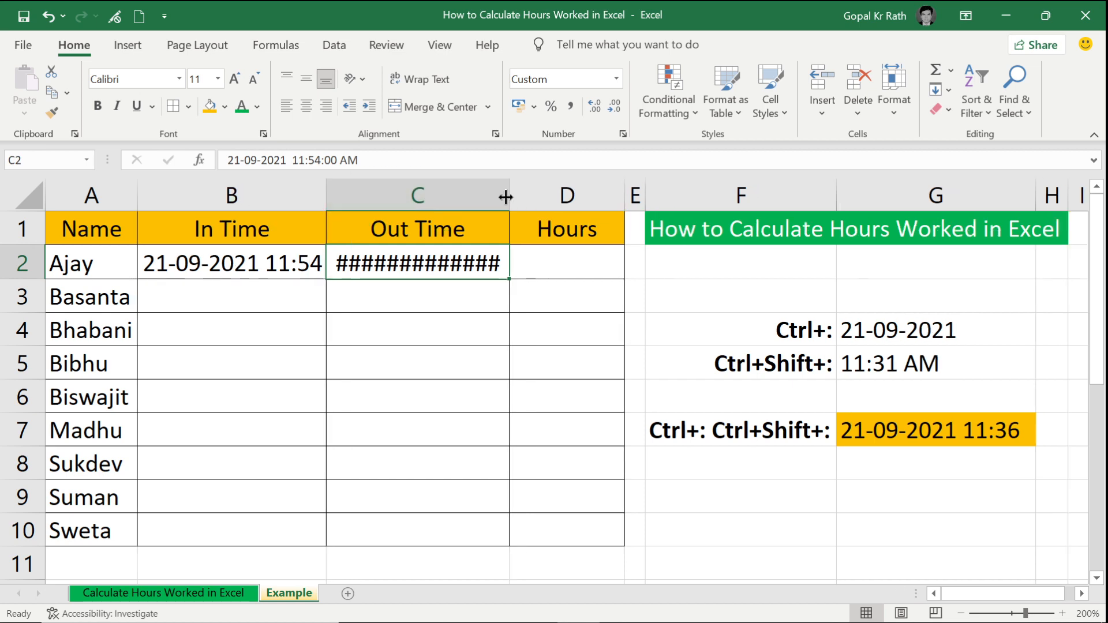
drag(509, 195, 530, 195)
Step: Calculate the worked hours in D2 with the formula =C2-B2
click(571, 255)
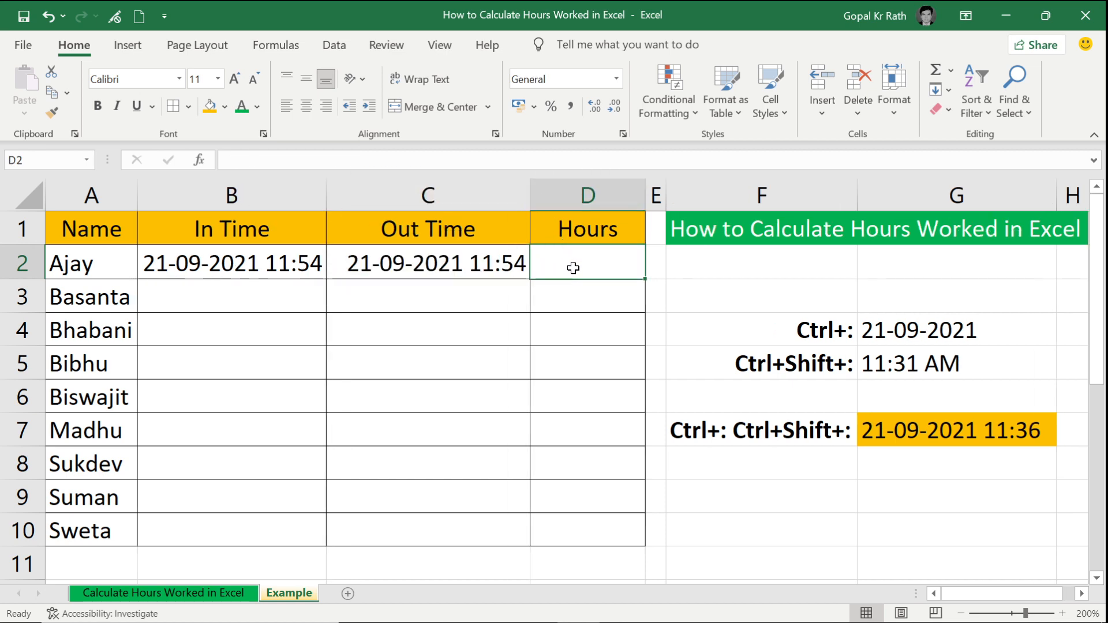
text(=)
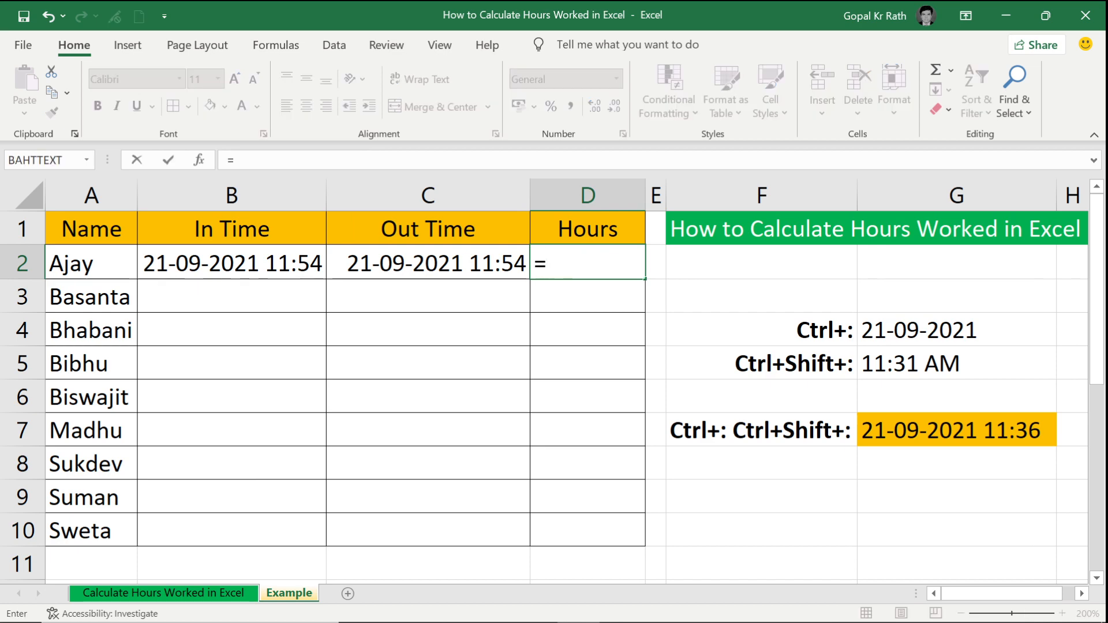
key(Left)
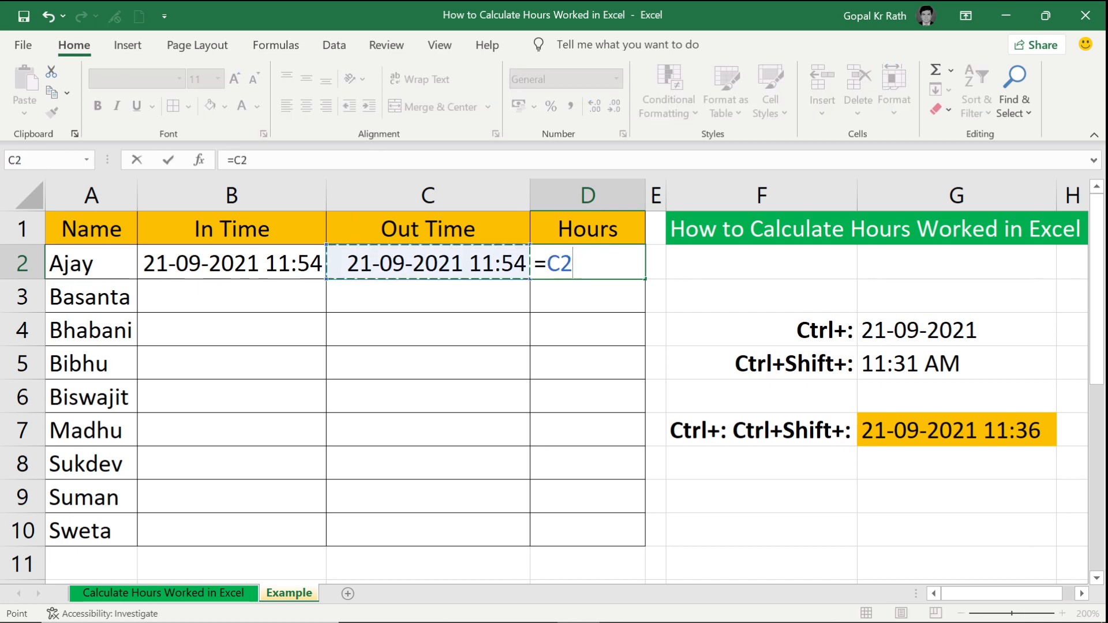
text(-)
click(244, 261)
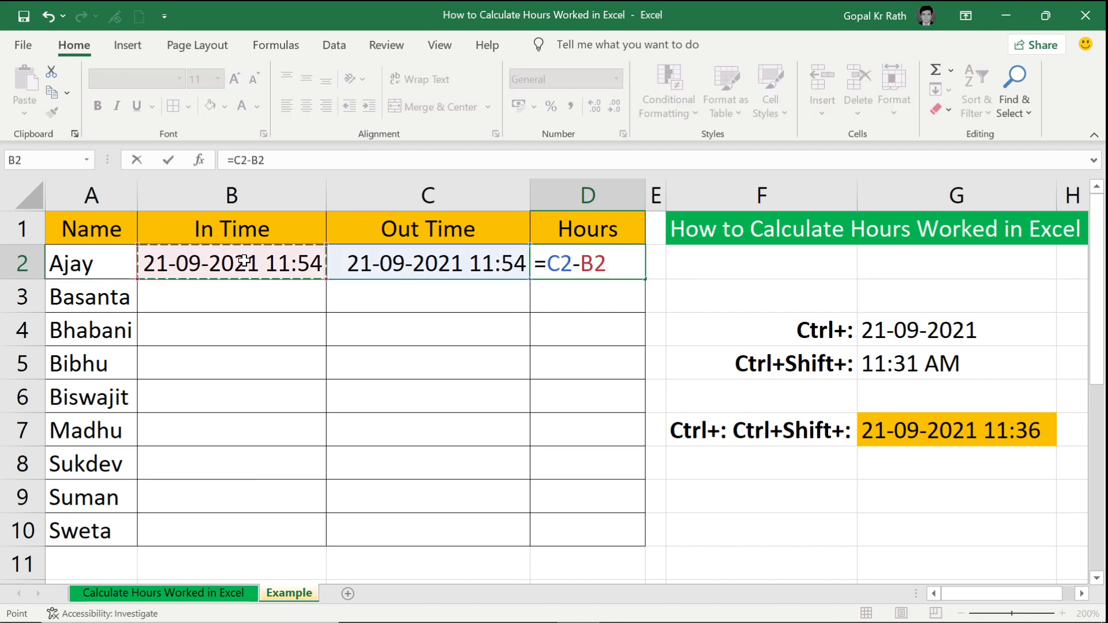
key(Return)
click(564, 270)
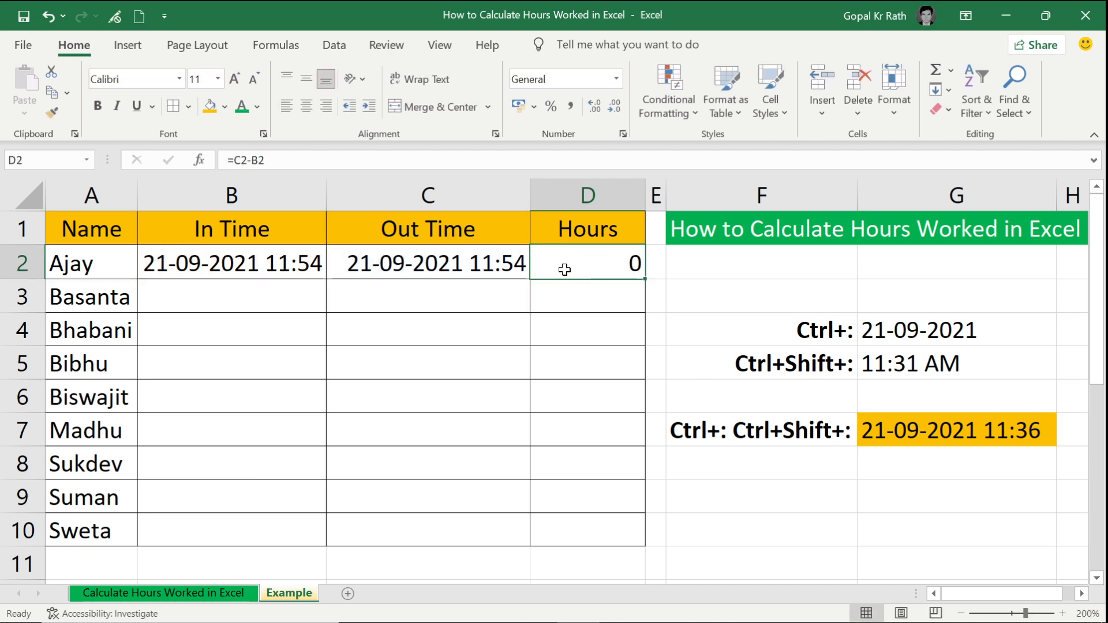
Step: Format B2 as Time with the 01:30 PM type and copy that formatting to the Out Time cell C2
drag(196, 264, 621, 264)
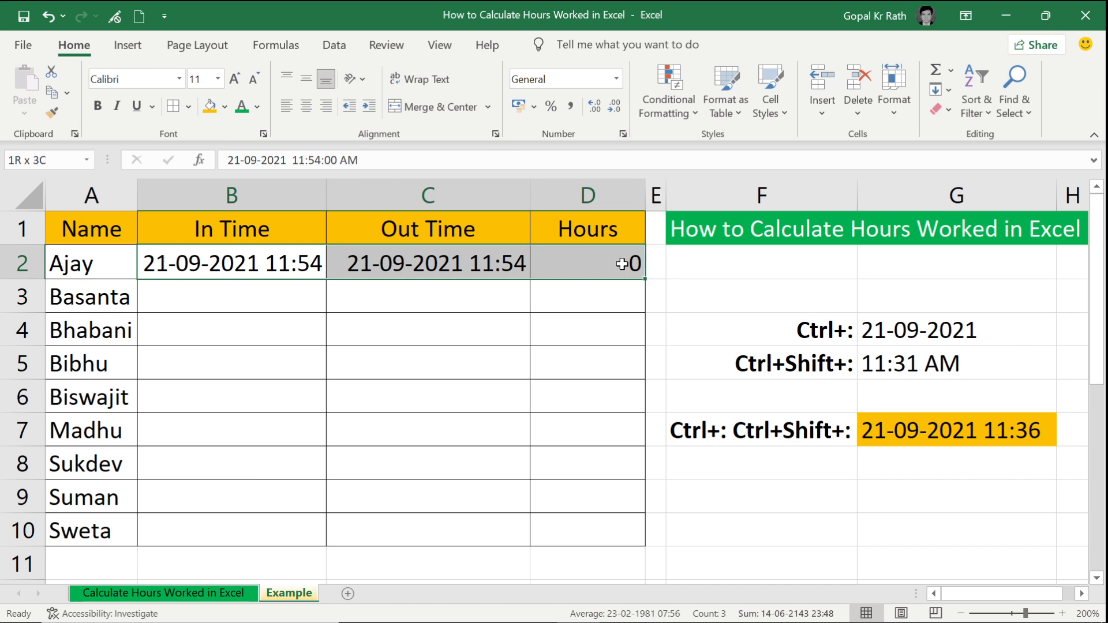
click(279, 264)
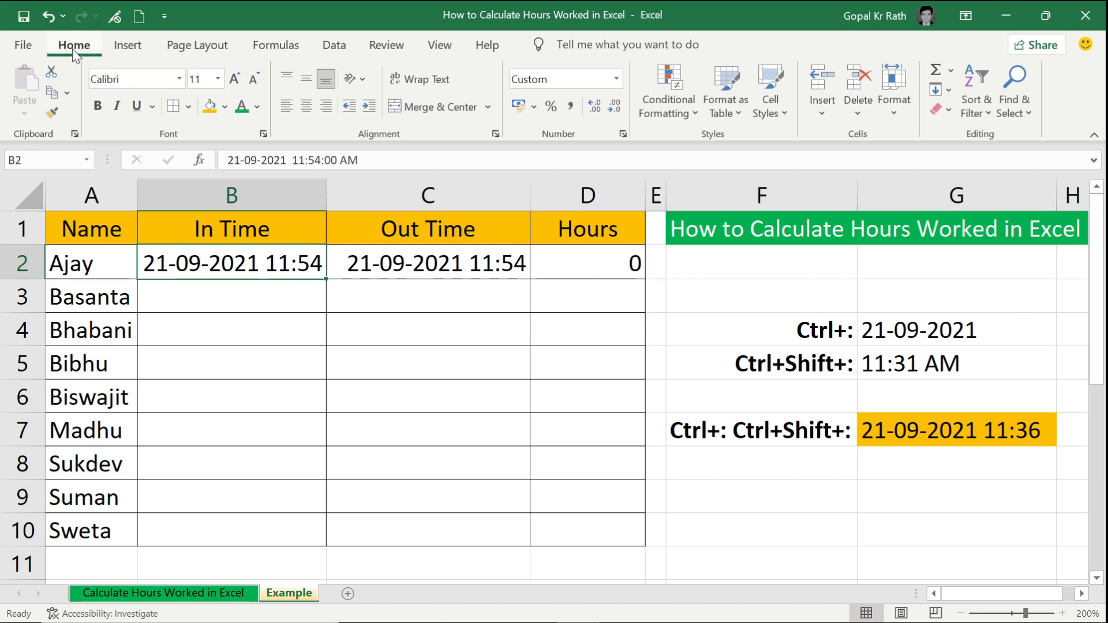
click(622, 132)
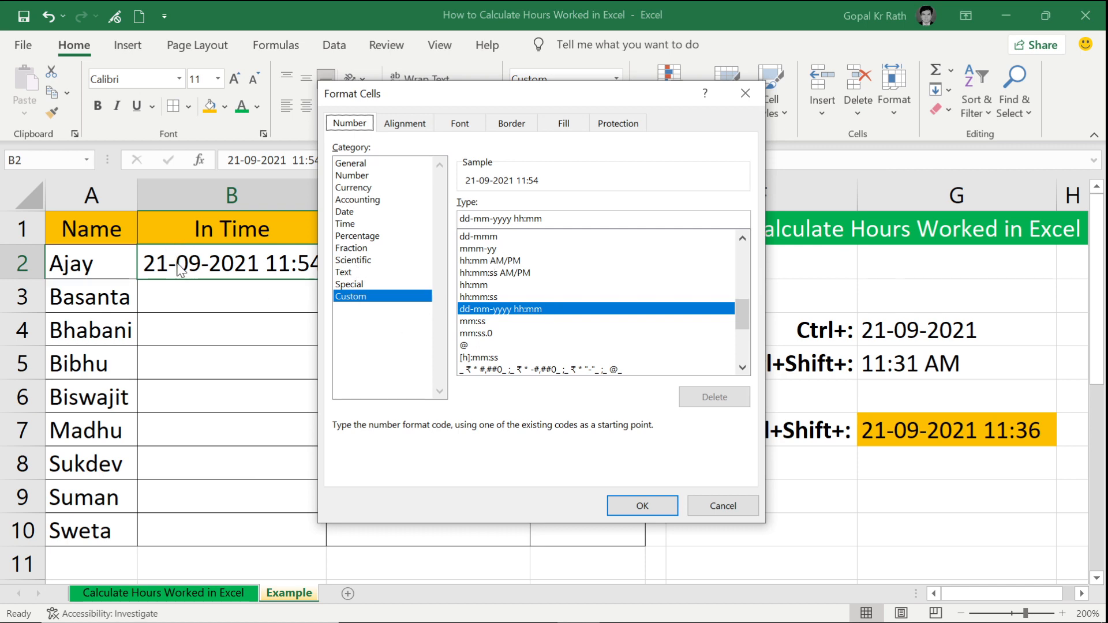
click(345, 223)
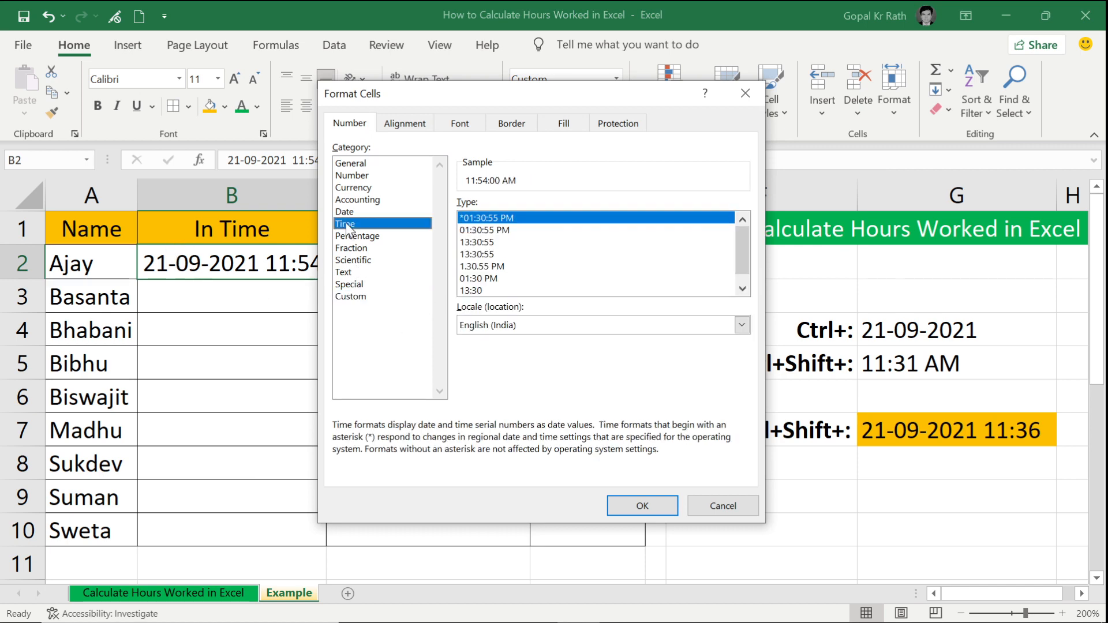
click(473, 291)
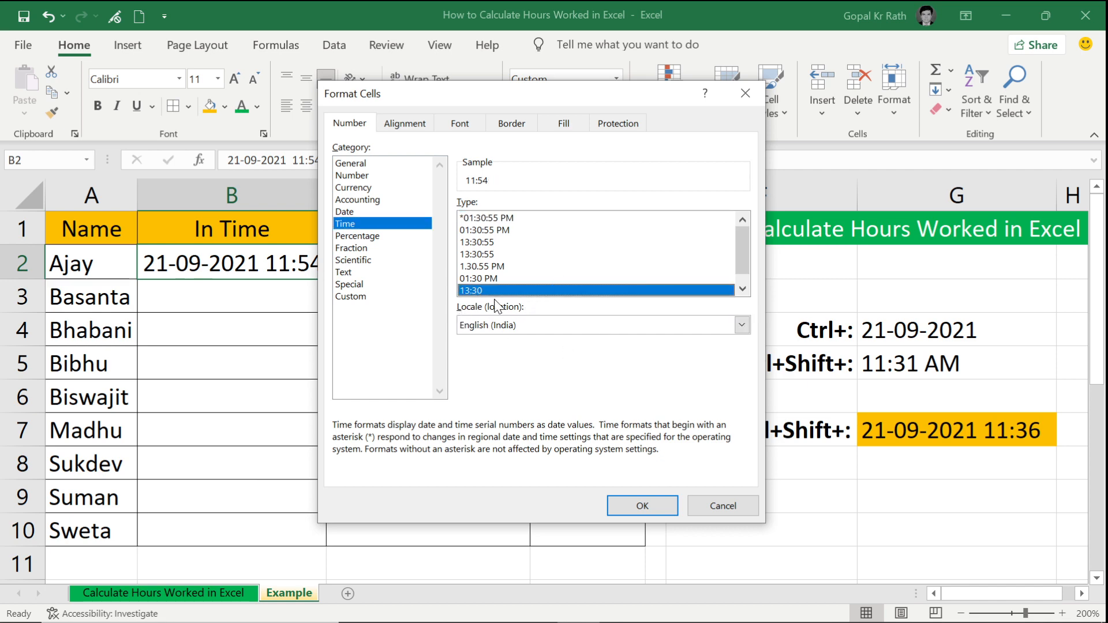
click(481, 280)
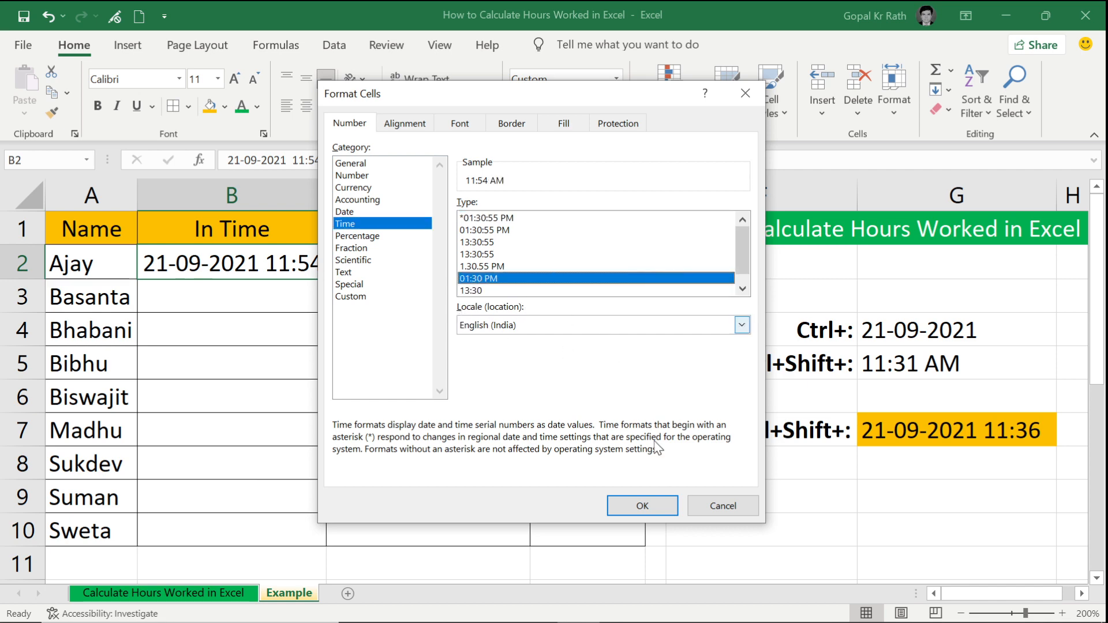
click(640, 502)
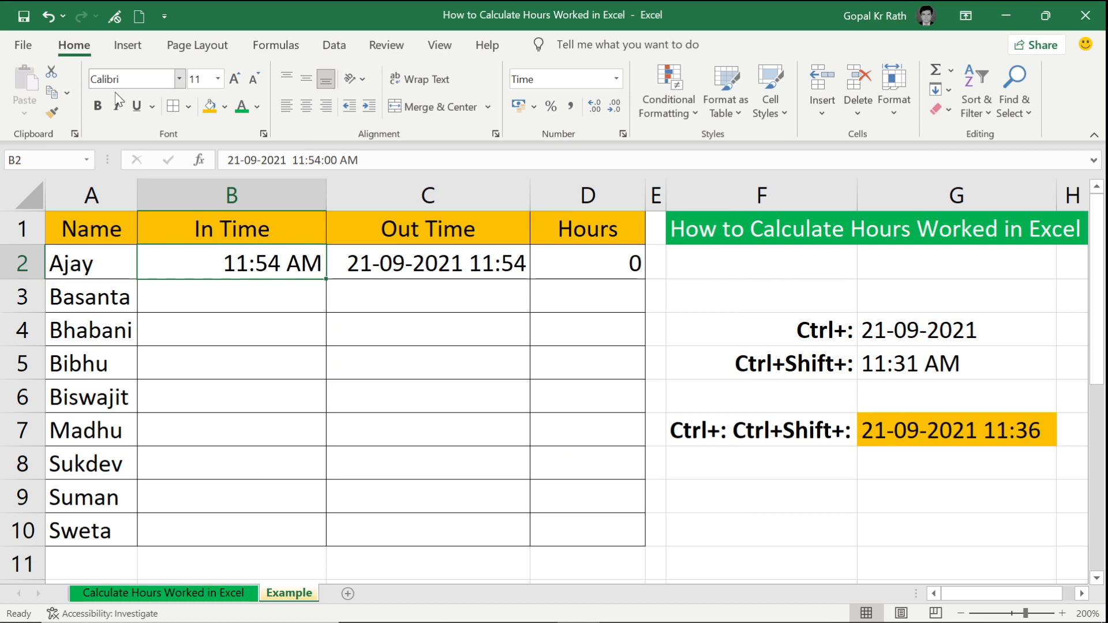
click(52, 113)
click(419, 257)
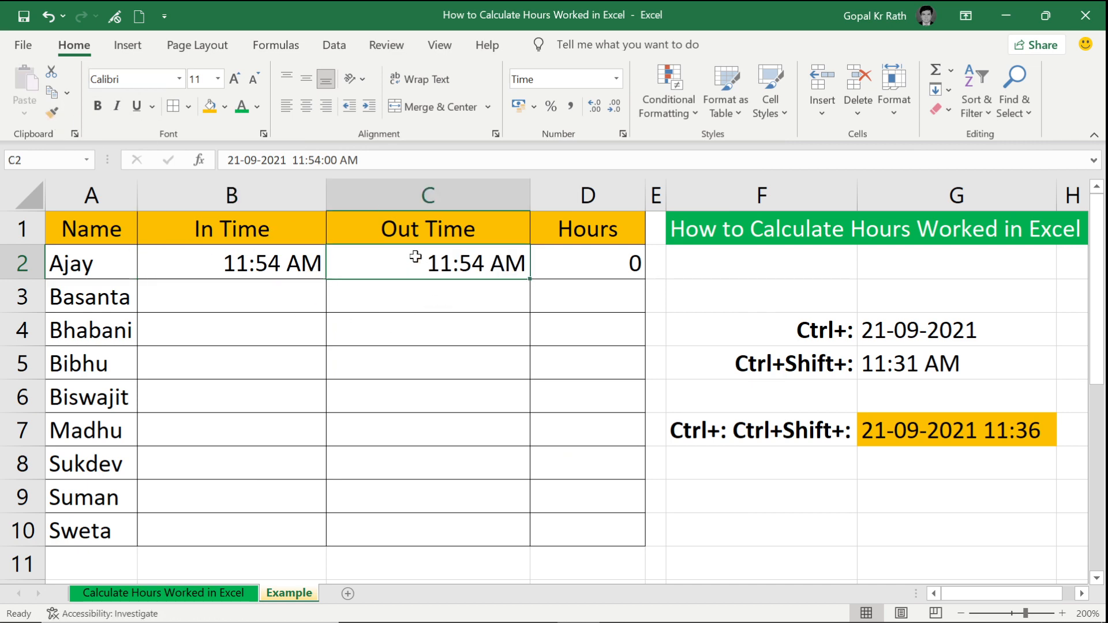
Step: Format the Hours cell D2 as Time with the 13:30 type
click(586, 260)
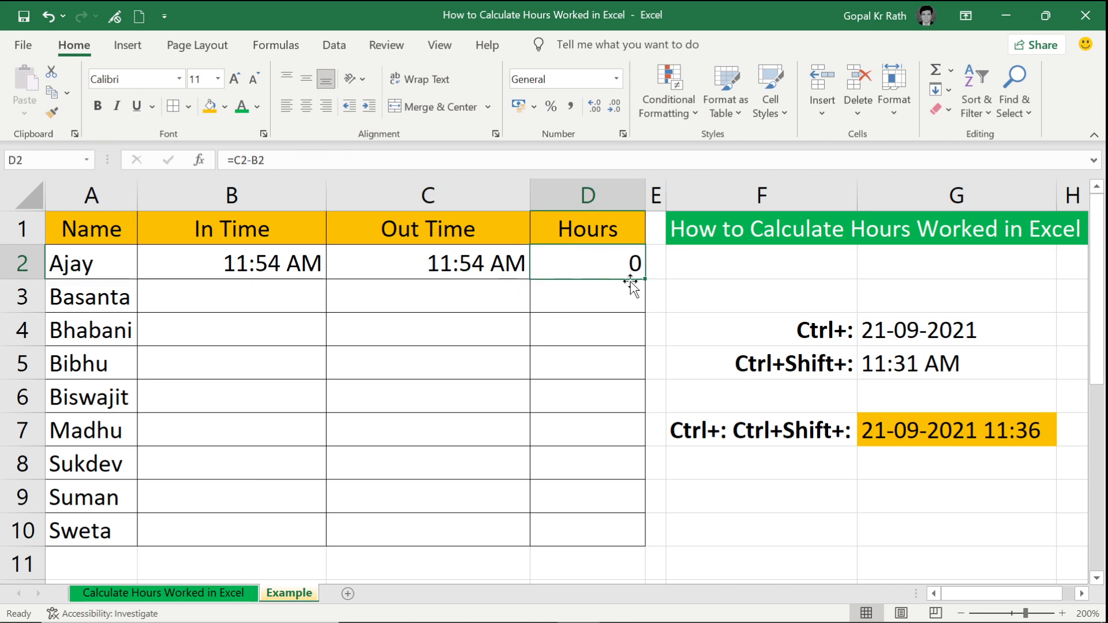
click(623, 134)
drag(489, 96, 801, 121)
click(651, 243)
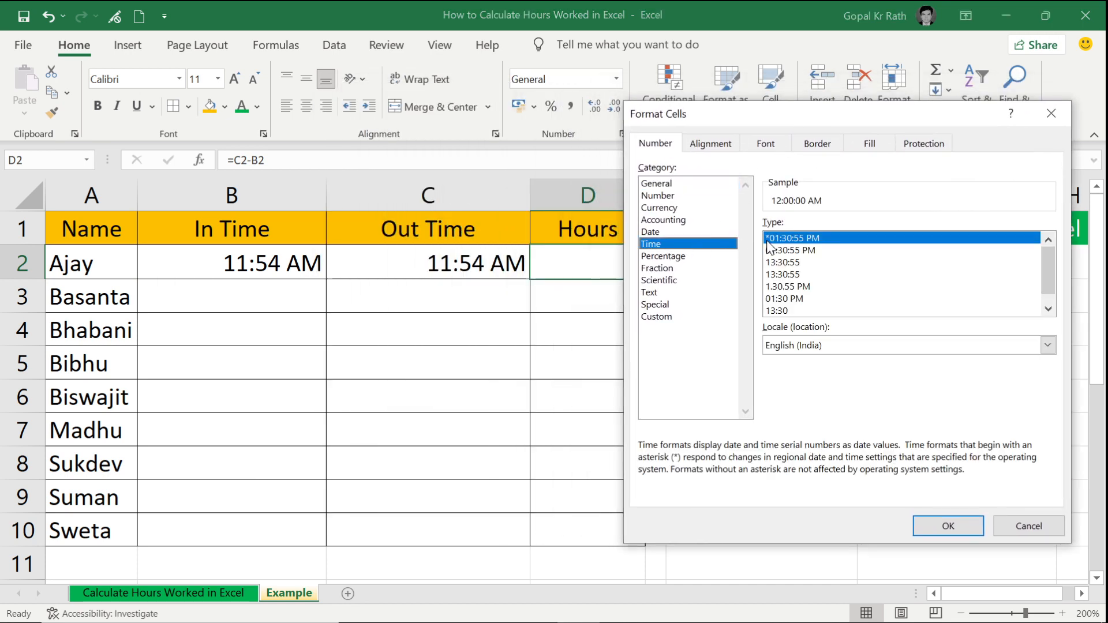
click(774, 311)
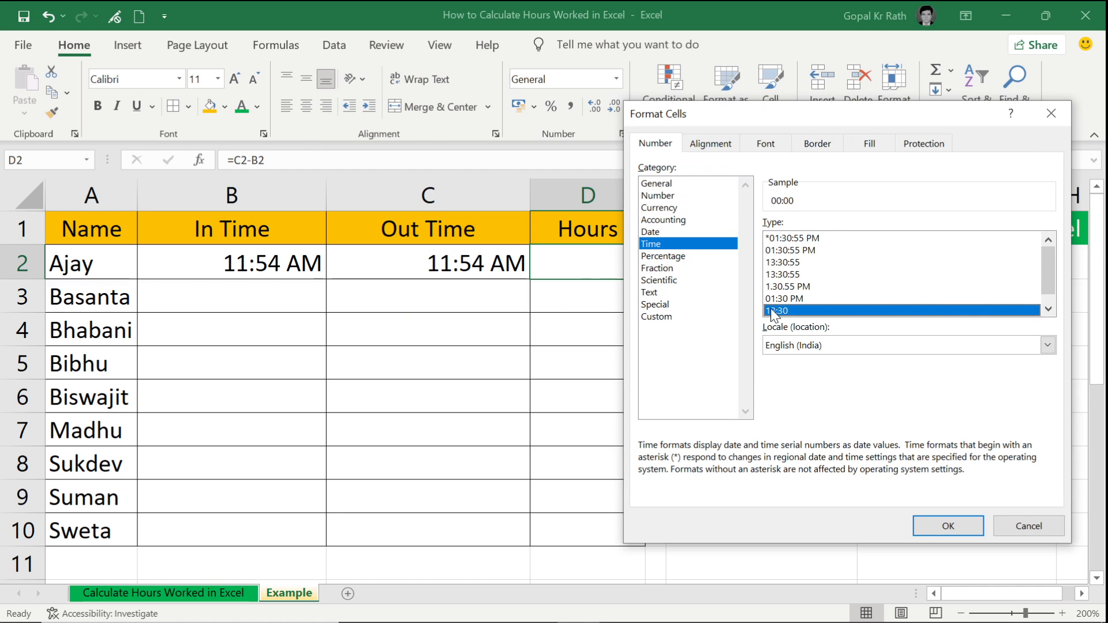
click(946, 525)
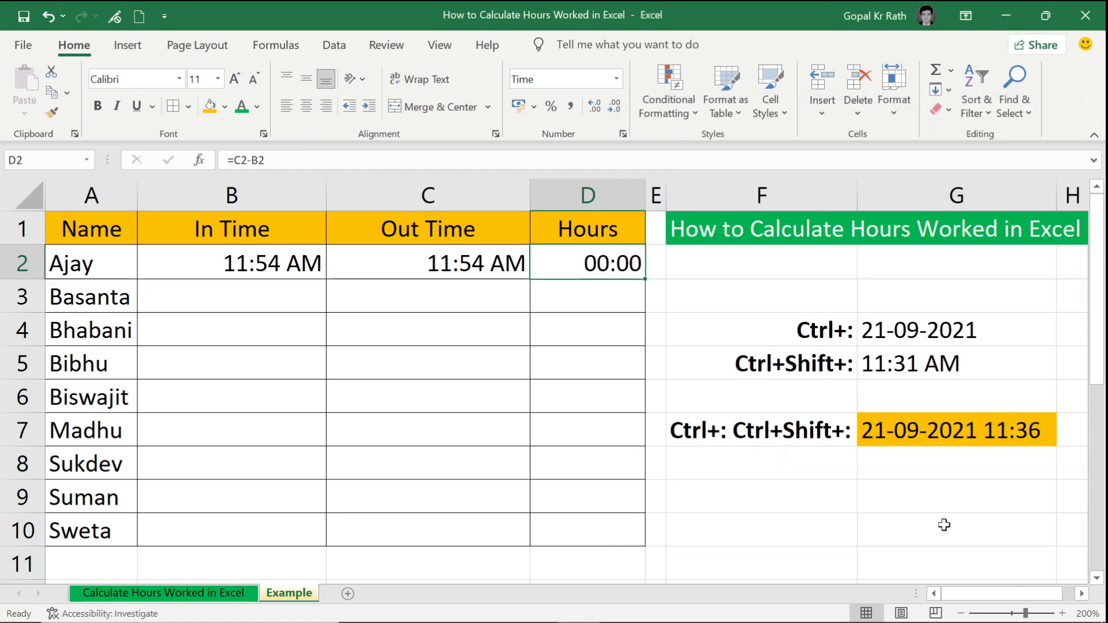
Step: Change the time in the In Time cell B2 to 9:30 AM, keeping the date 21-09-2021
click(232, 263)
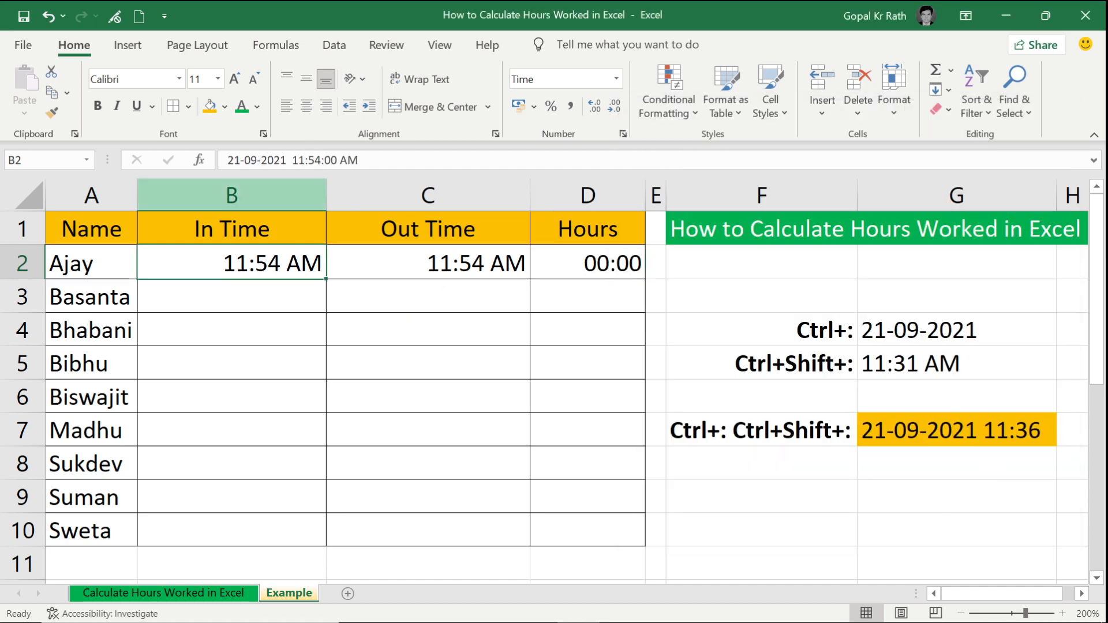
click(356, 160)
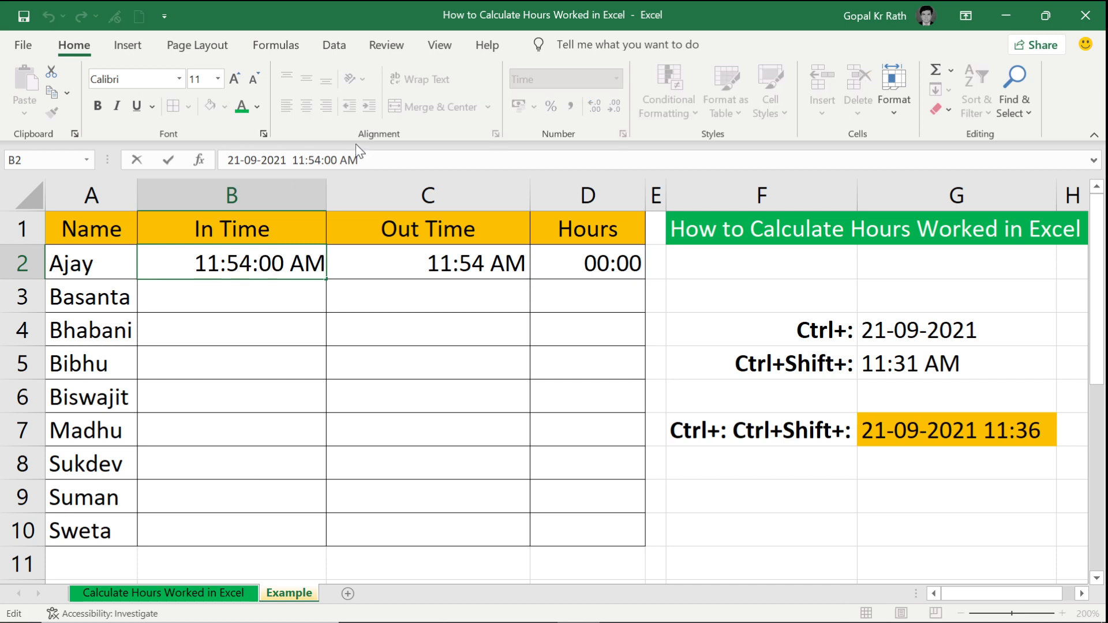
key(Left)
key(Left)
key(Left)
key(Left)
key(Left)
key(Left)
key(Left)
key(Left)
key(Left)
key(BackSpace)
key(BackSpace)
text(9)
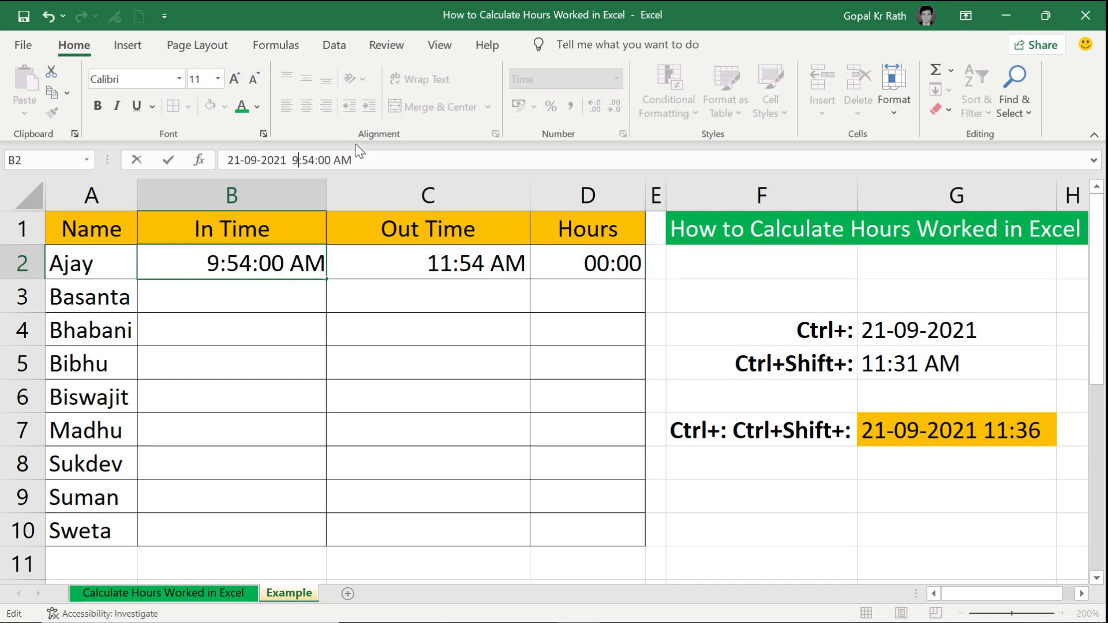
key(Right)
key(shift+Right)
key(shift+Right)
text(30)
key(Return)
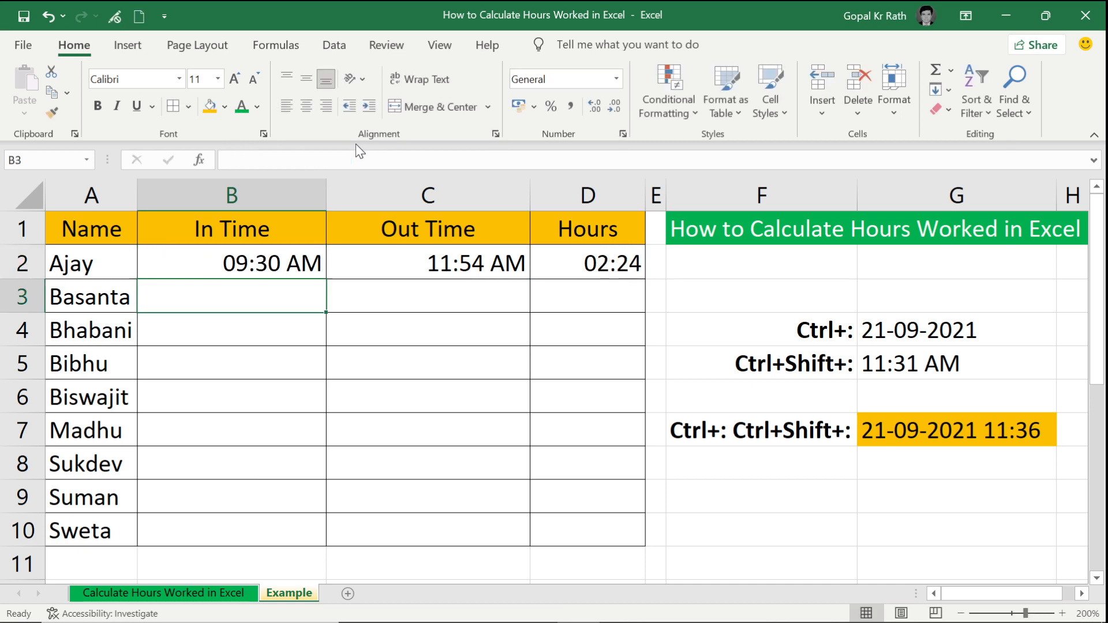
Step: Try entering the Out Time in C2 as 7:30 without a date
click(442, 271)
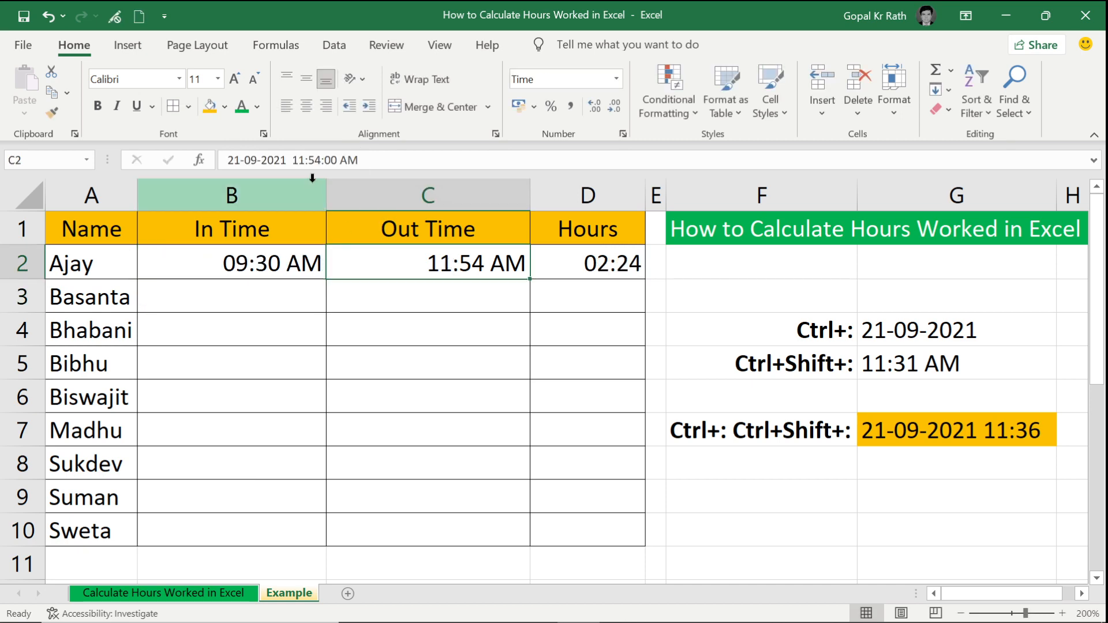
drag(292, 160, 321, 161)
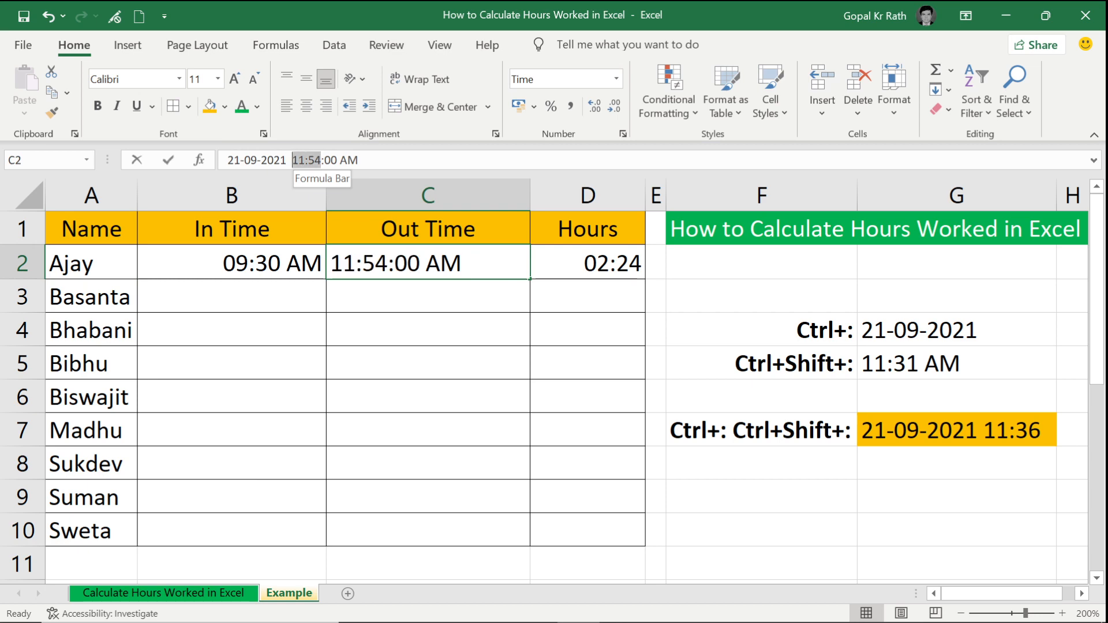
key(Escape)
text(7)
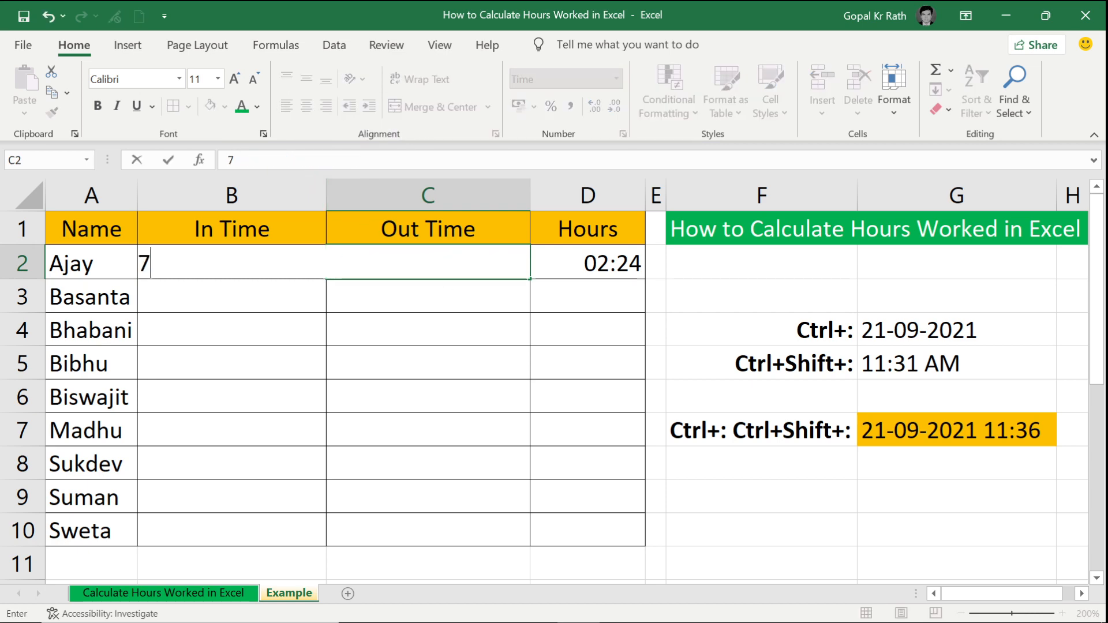
text(:30)
key(Return)
Step: Change the Out Time in C2 to 07:30:00 PM, still without a date
click(460, 261)
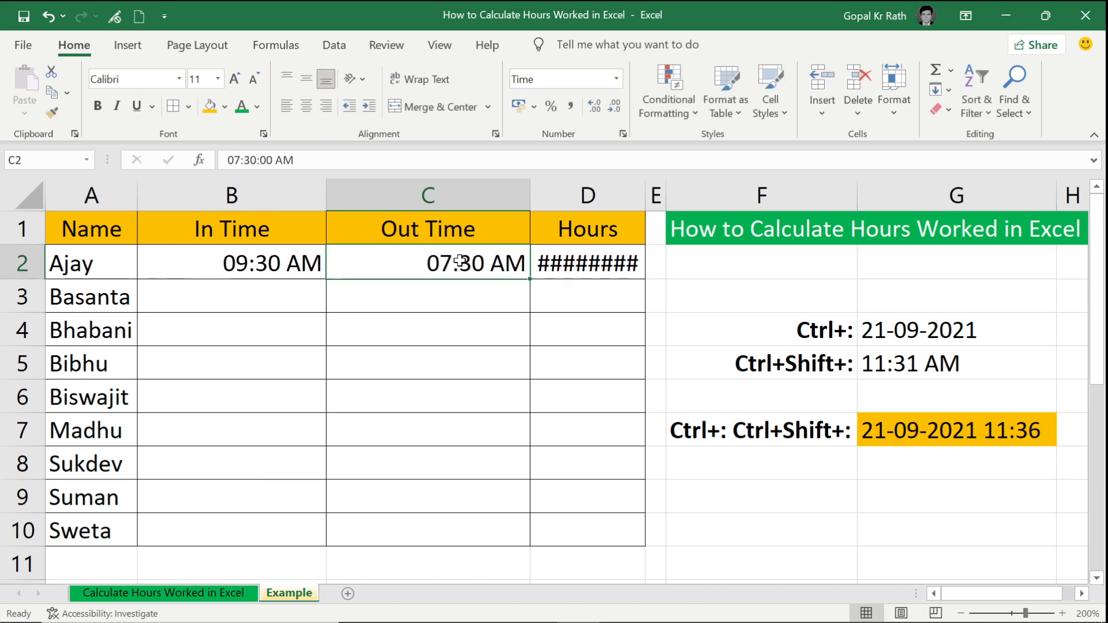
key(F2)
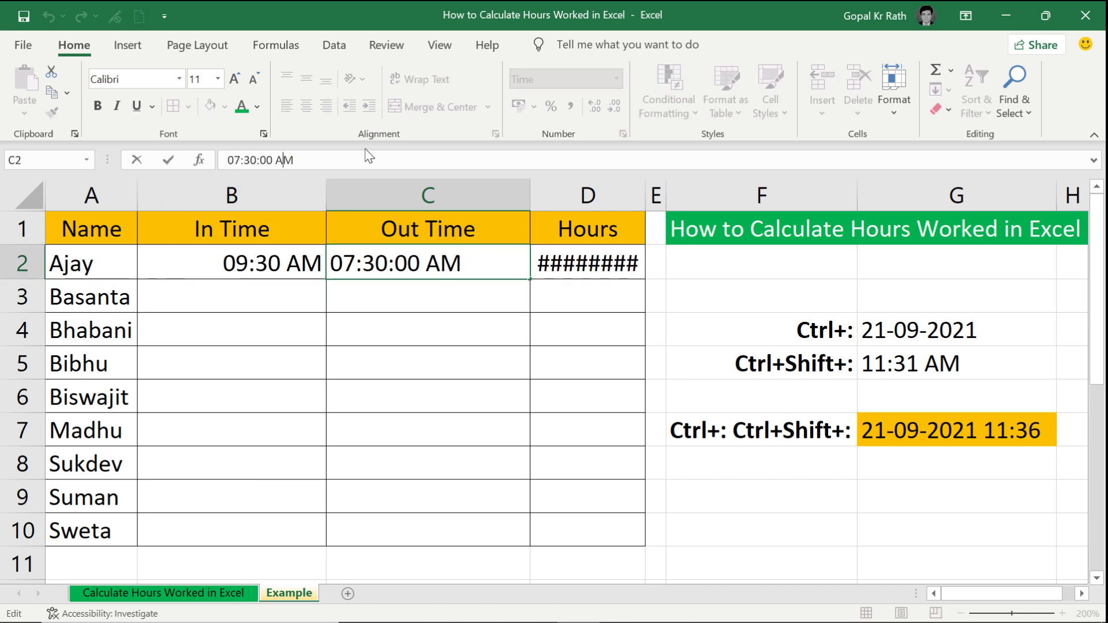
key(Left)
key(BackSpace)
text(P)
key(Return)
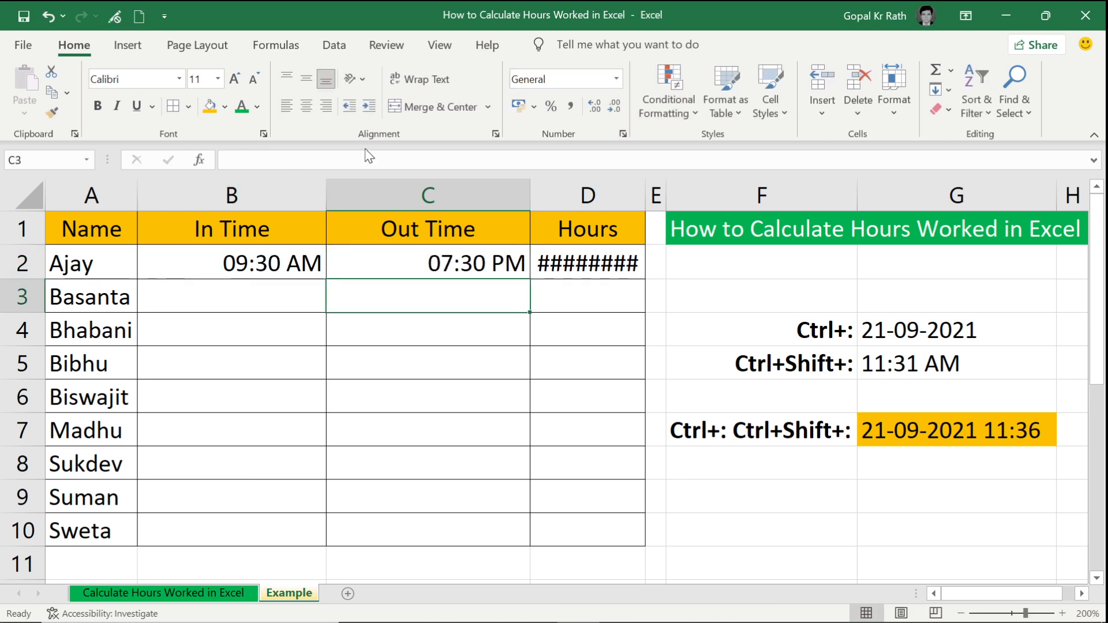
Step: Compare the contents of In Time B2 and Out Time C2 with the Hours formula in D2 to trace the error
key(Up)
key(Right)
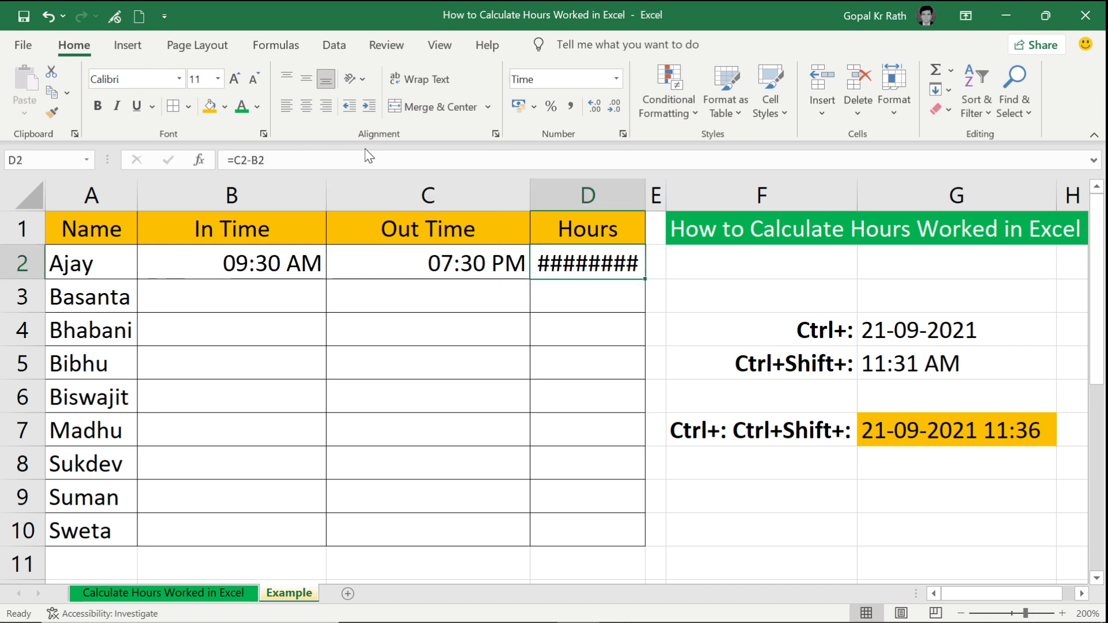
key(Left)
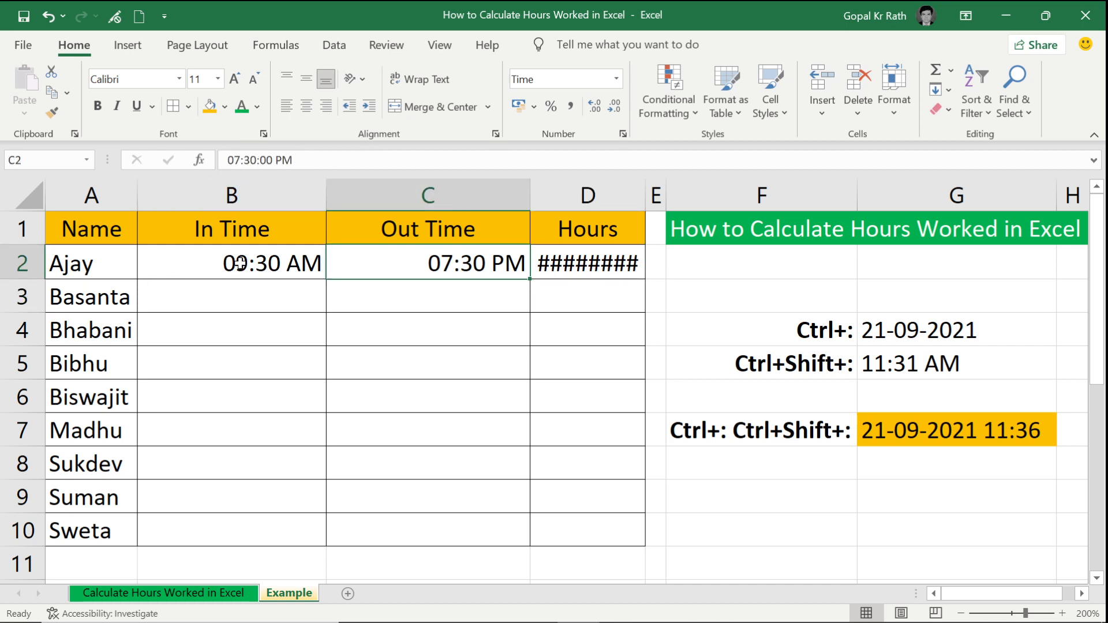
key(Left)
key(Right)
click(572, 258)
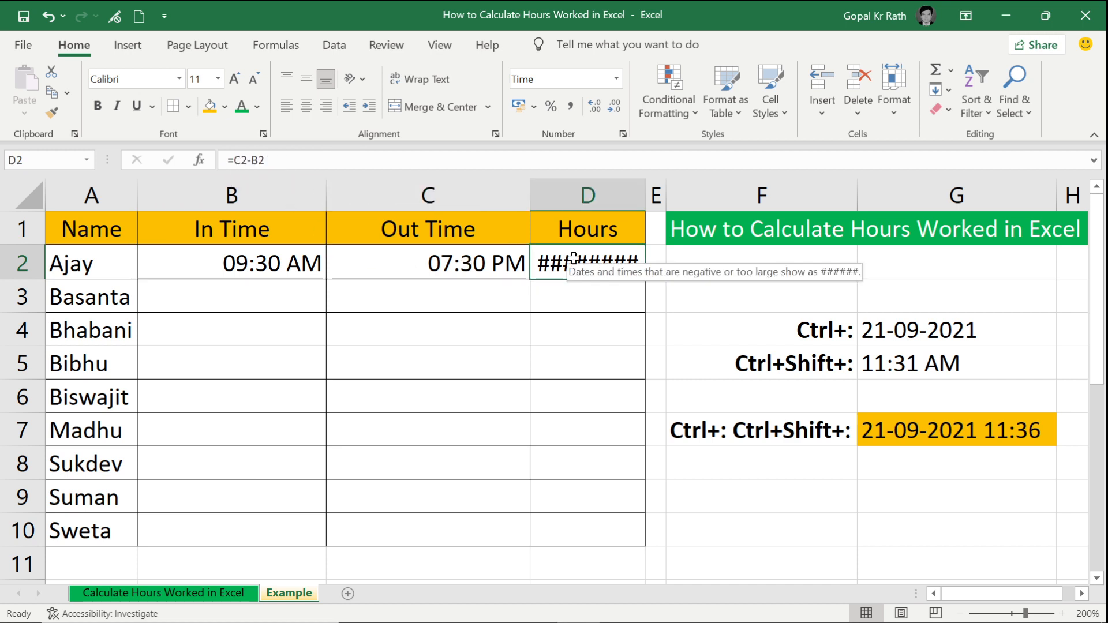
Step: Fill the Out Time cell C2 with the date and time from B2, and change its time to 07:30 PM
click(418, 260)
key(ctrl+r)
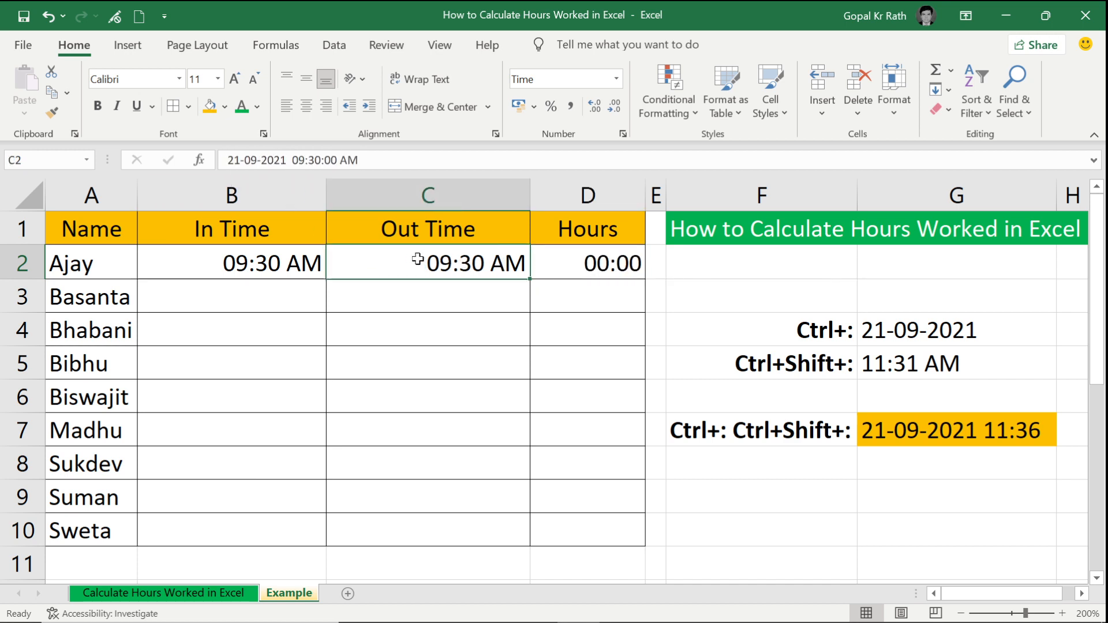
click(257, 261)
click(445, 258)
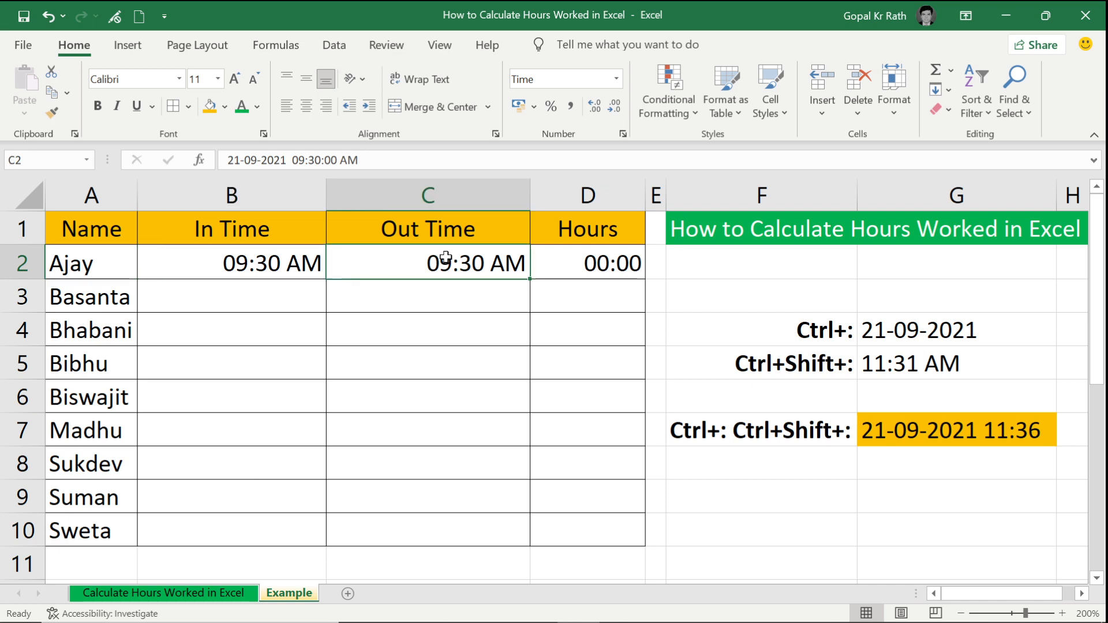
click(299, 160)
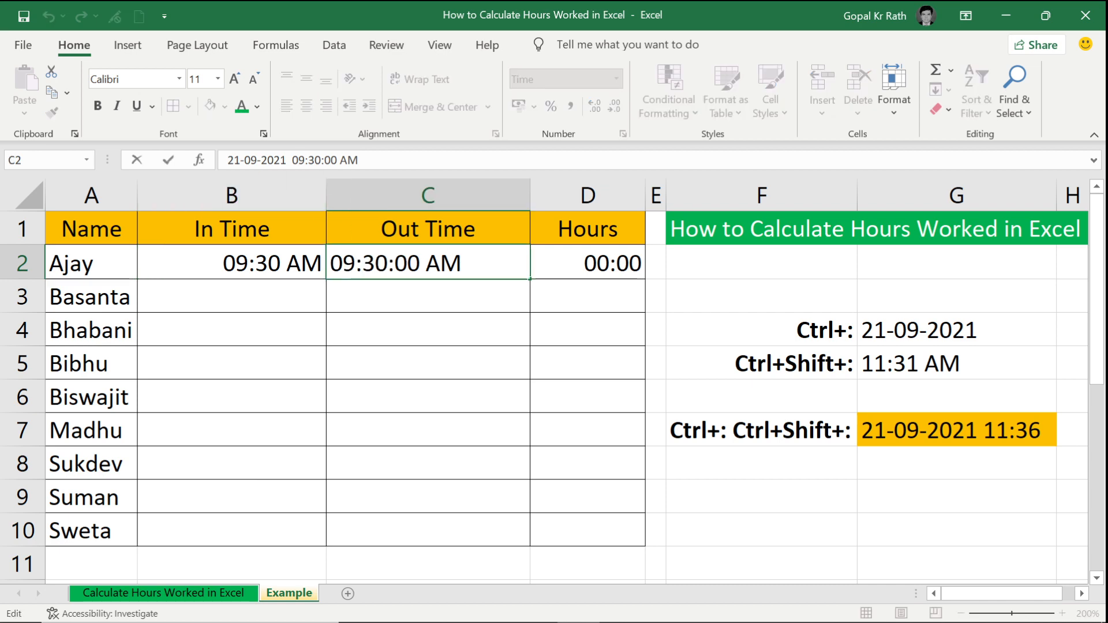
key(BackSpace)
text(7)
click(347, 161)
key(BackSpace)
text(P)
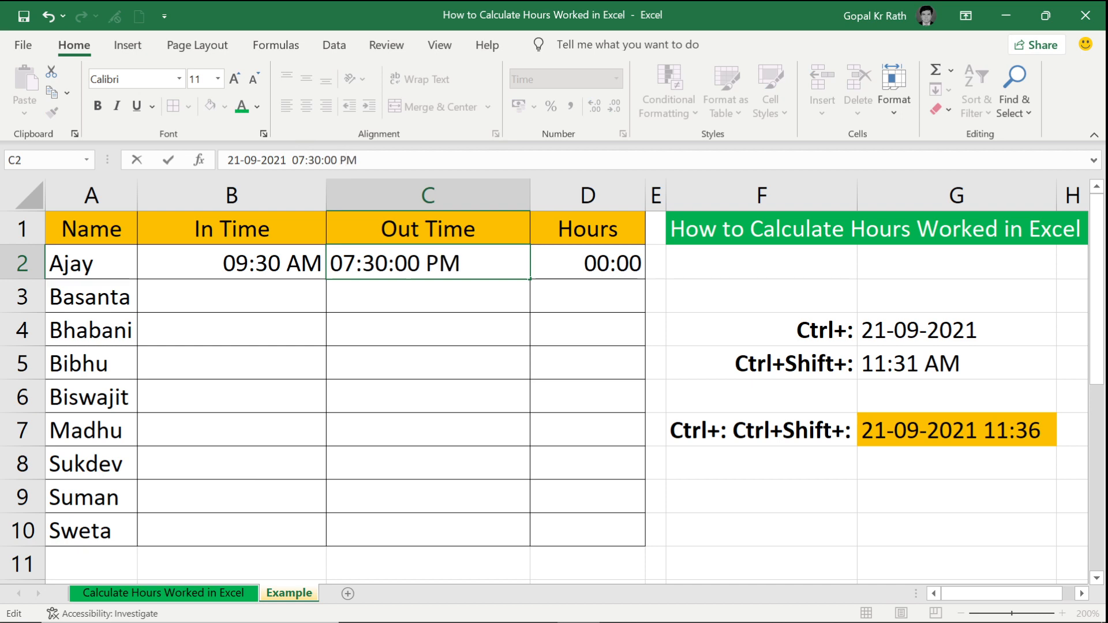
key(Return)
Step: Check the row 2 time cells and centre the Hours value in D2
click(265, 263)
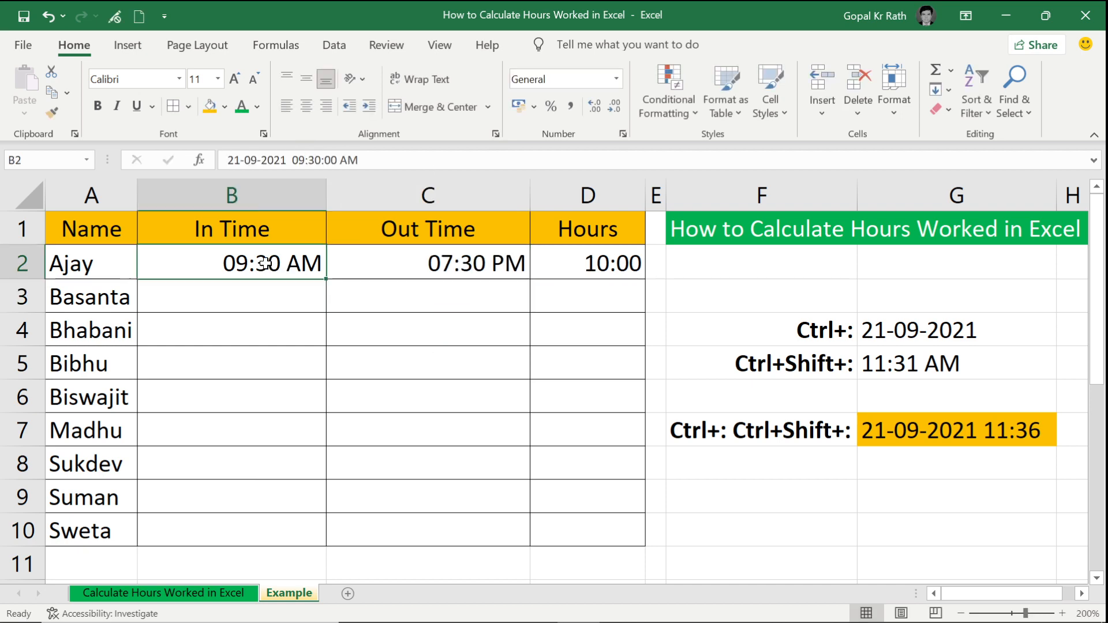
click(453, 263)
click(587, 260)
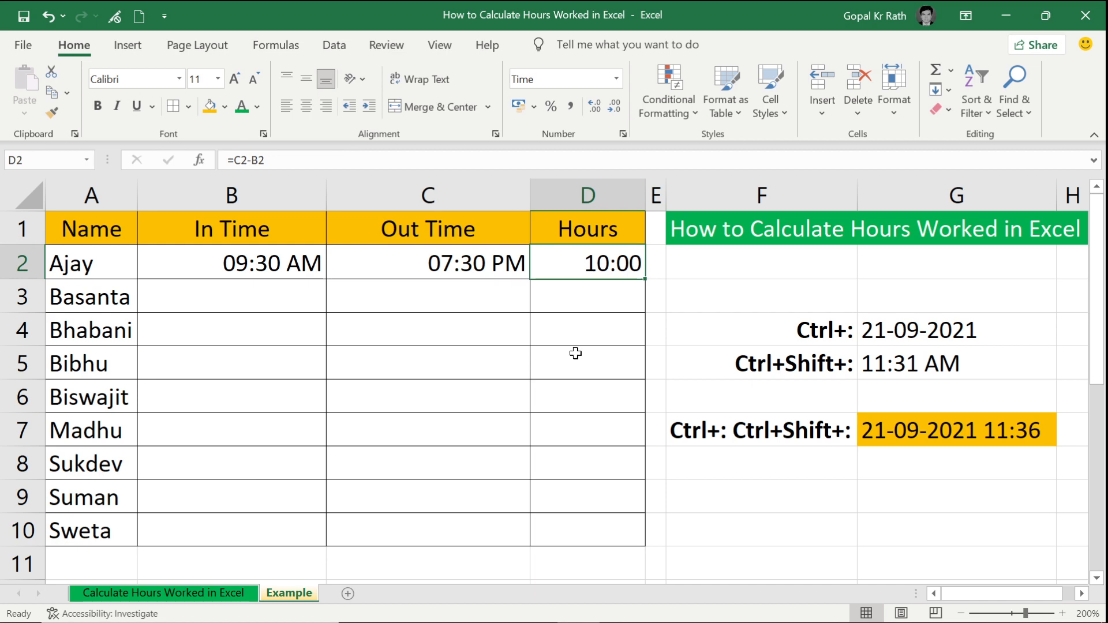
click(300, 106)
Step: Fill the In Time, Out Time and Hours cells of row 2 down through row 10
click(247, 262)
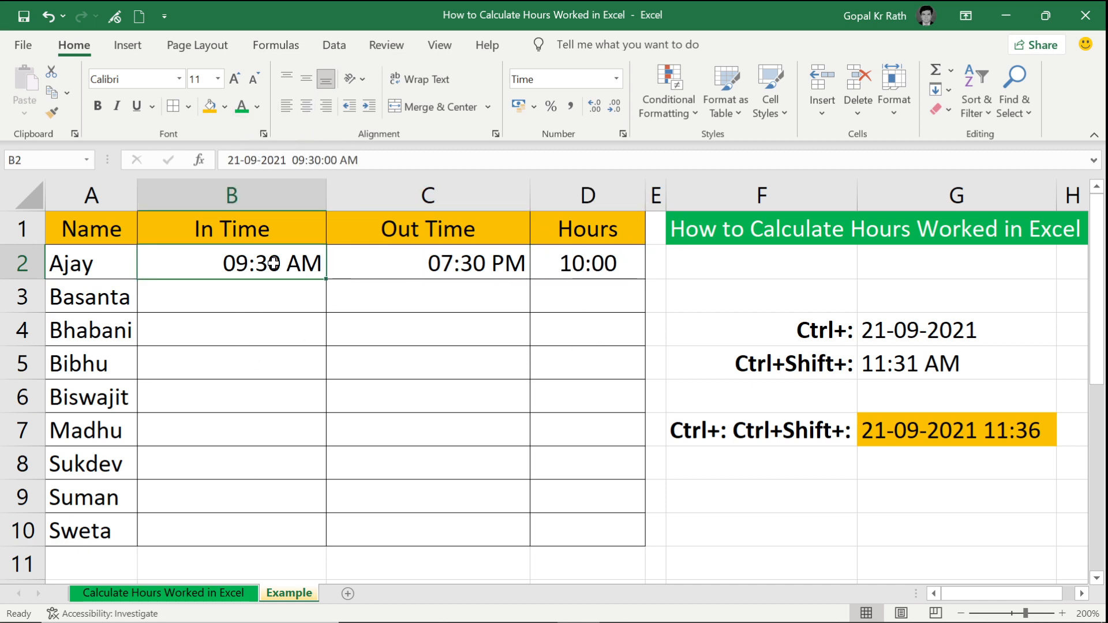
drag(274, 263, 594, 517)
key(ctrl+d)
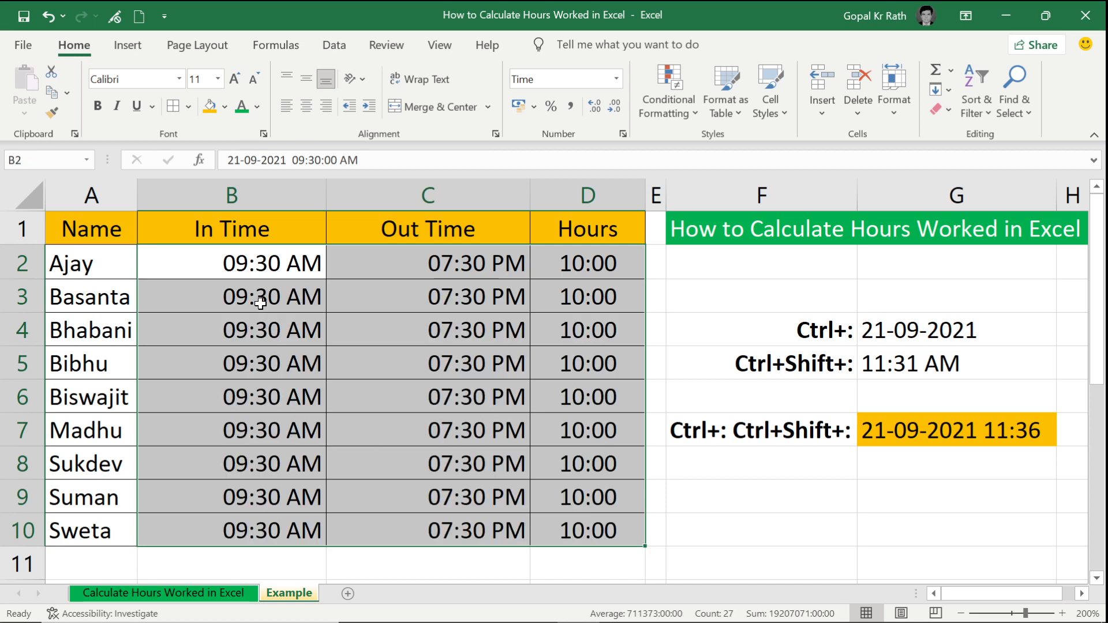
Step: Apply the custom number format dd/mm hh:mm to the In Time cell B2
click(258, 261)
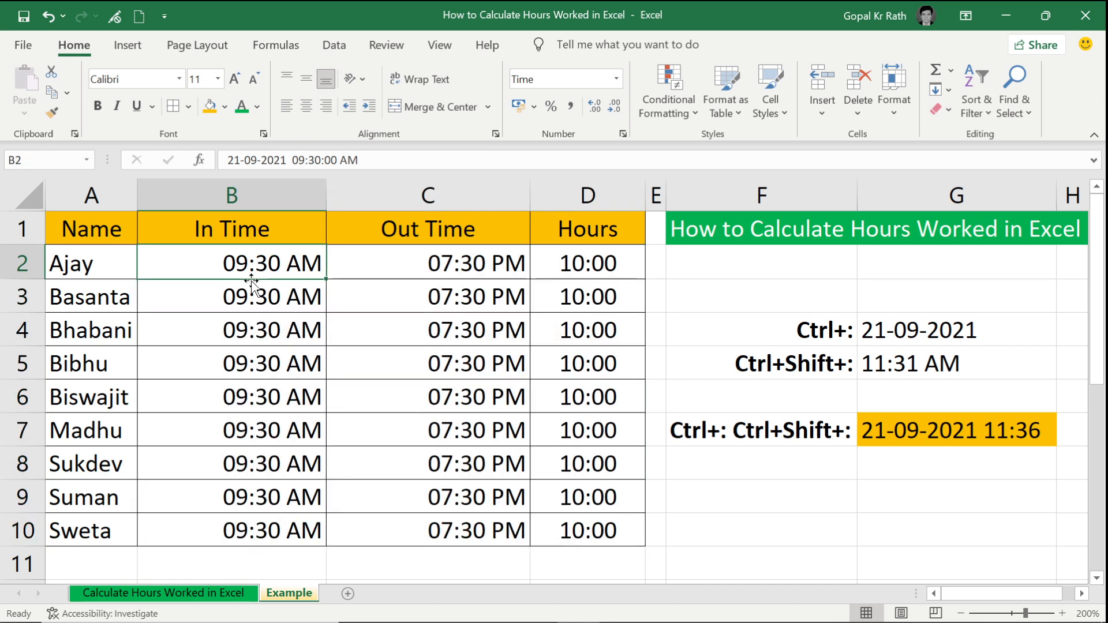
key(ctrl+1)
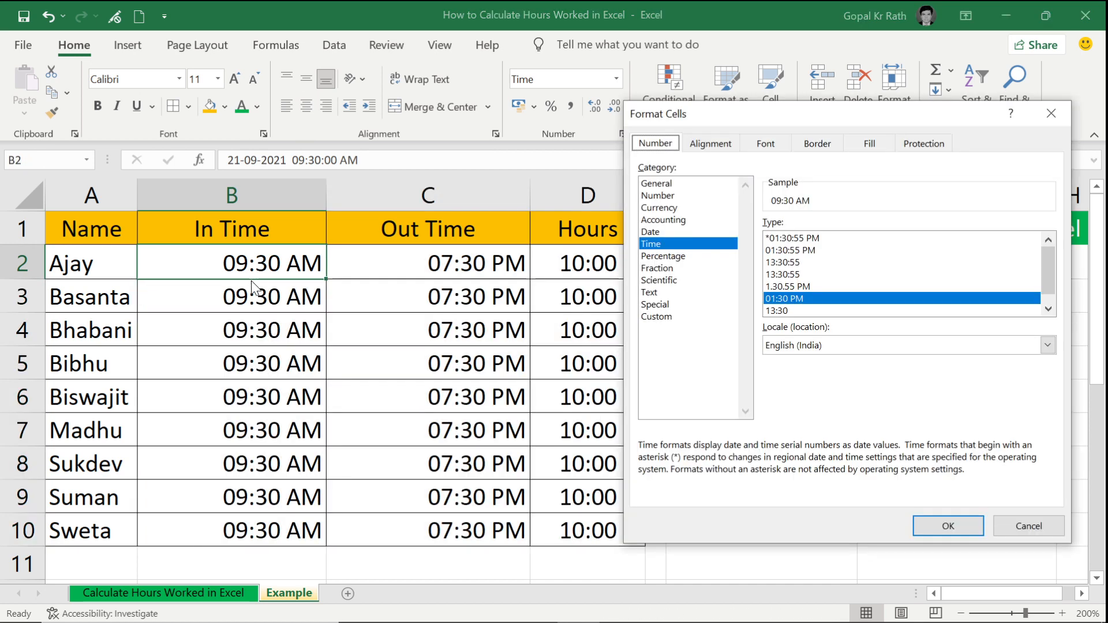
click(656, 317)
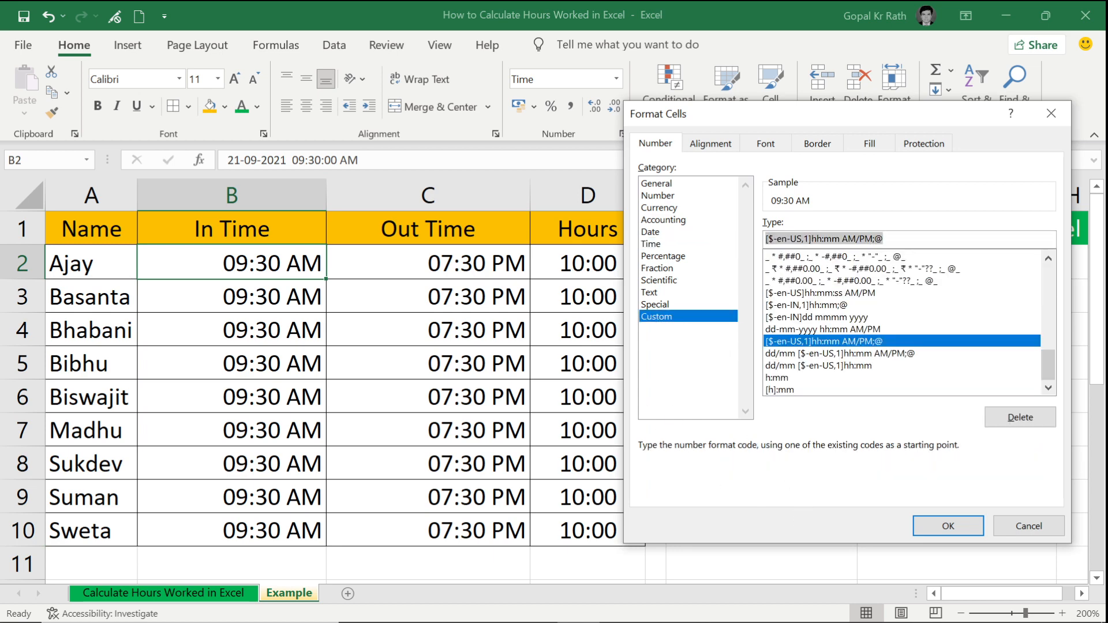
key(BackSpace)
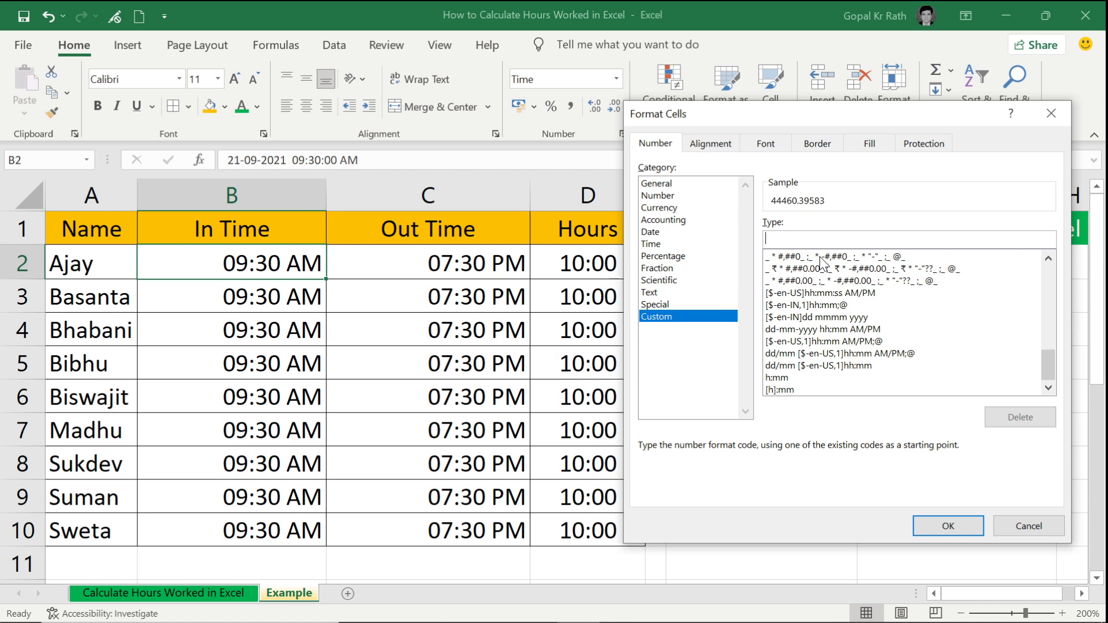
text(dd/mm hh)
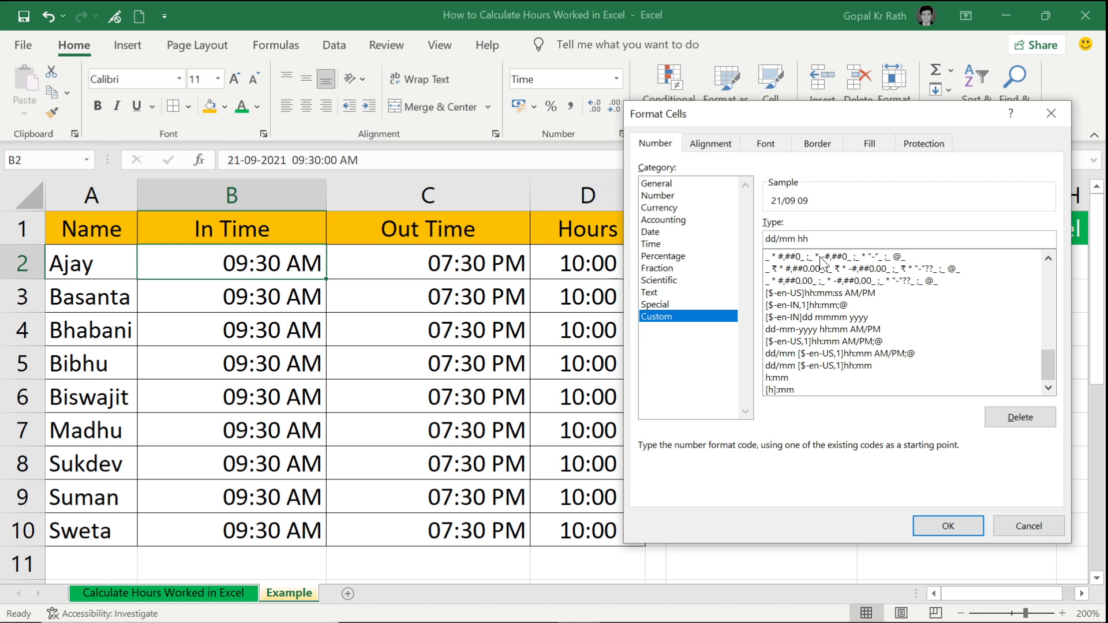
text(:mm)
click(947, 526)
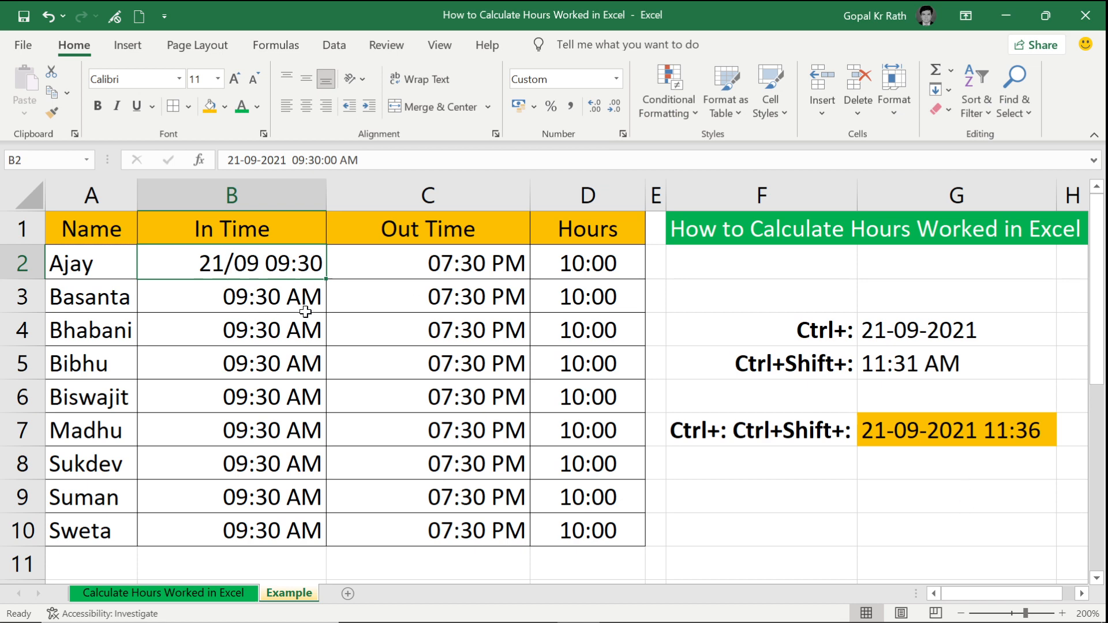
Step: Copy the formatting of B2 to all In Time and Out Time cells in B2:C10
click(53, 114)
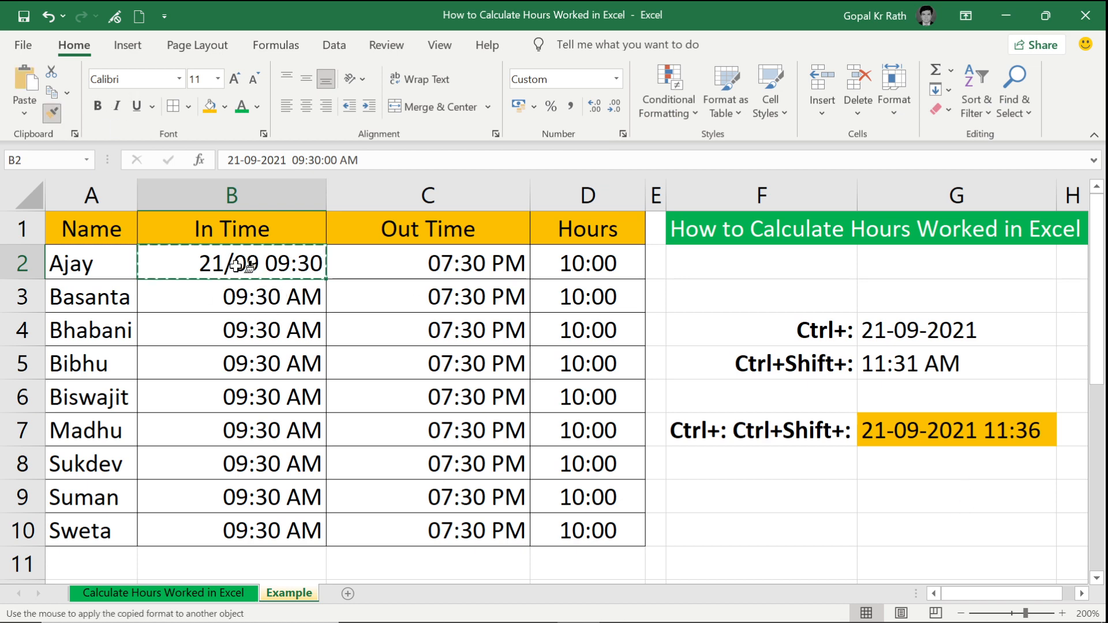
drag(240, 267, 469, 517)
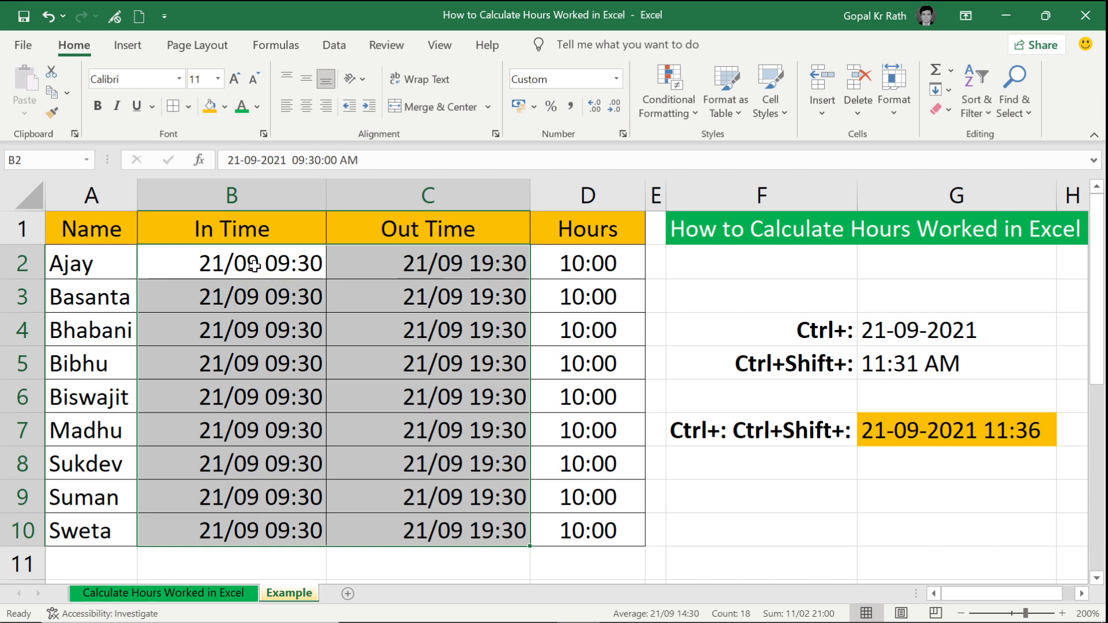
click(245, 259)
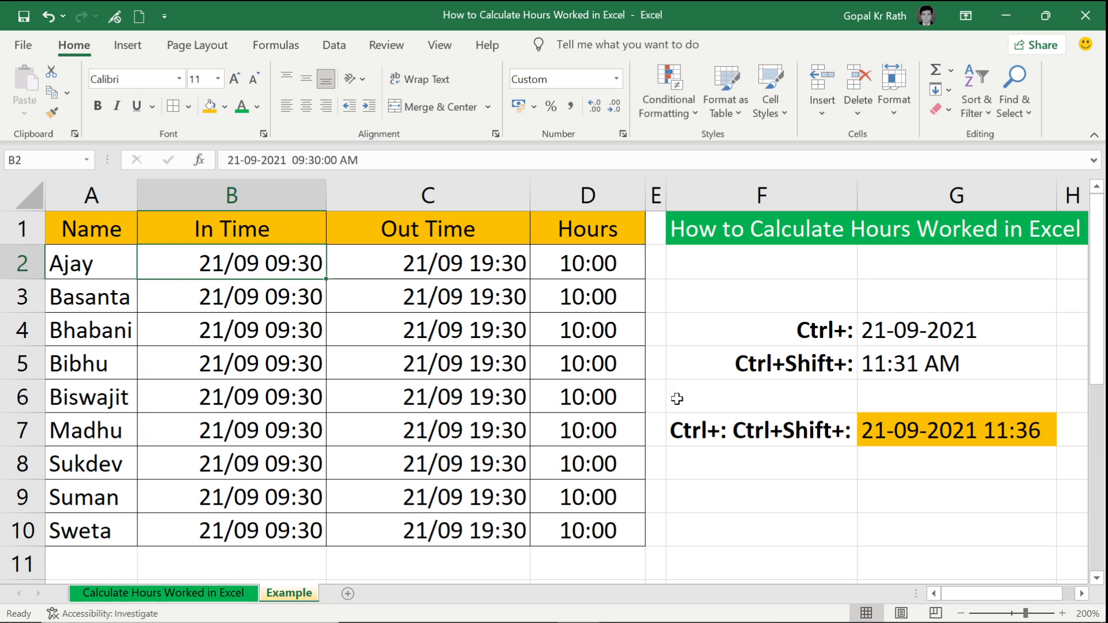
click(723, 427)
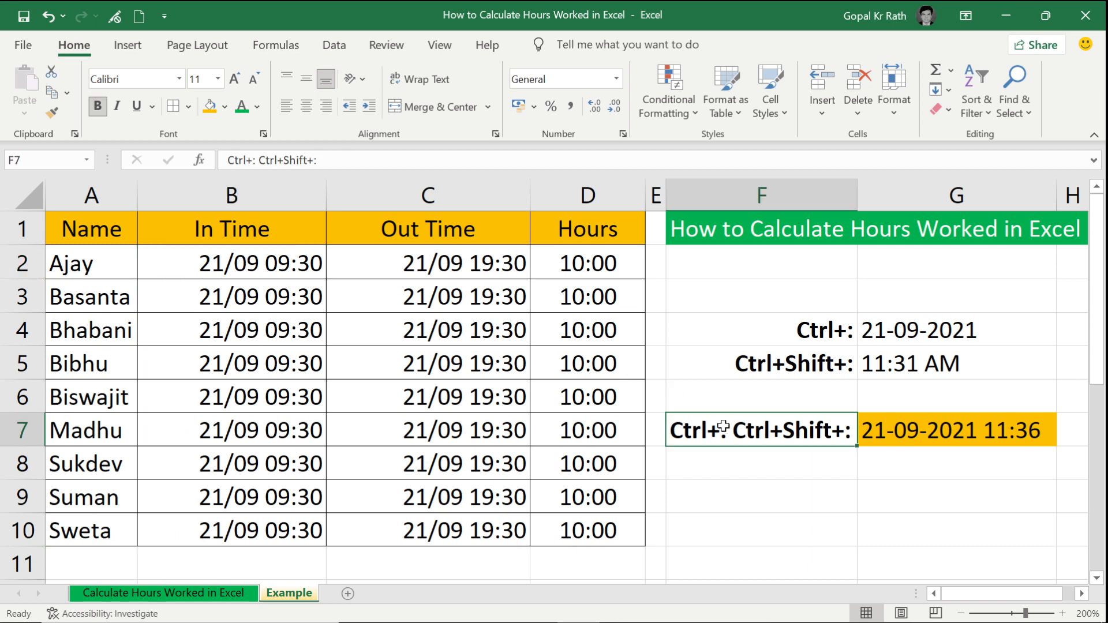